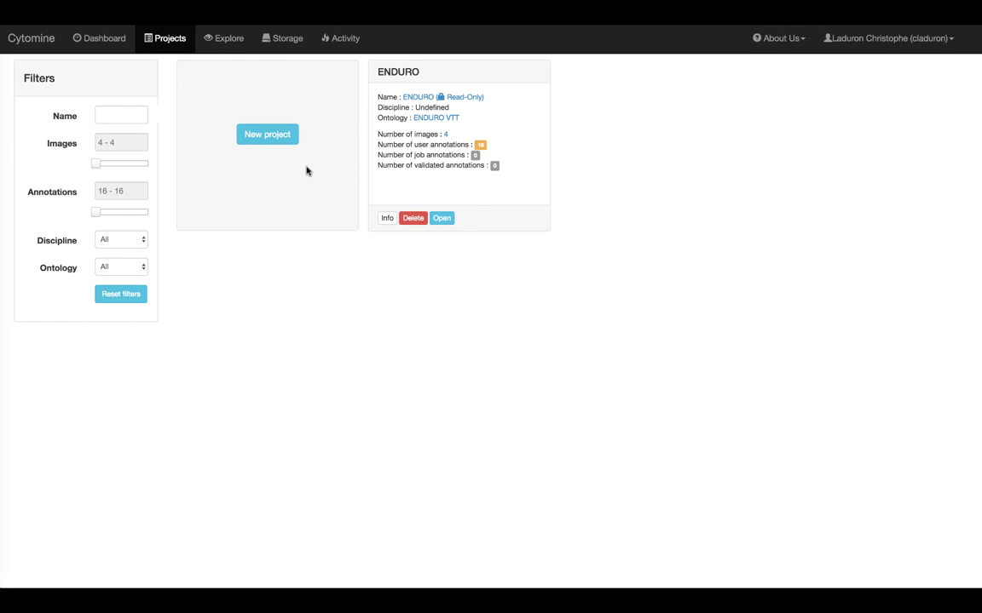
# Create a new project named "Test tennis" with an empty ontology that takes the project's name
pyautogui.click(287, 142)
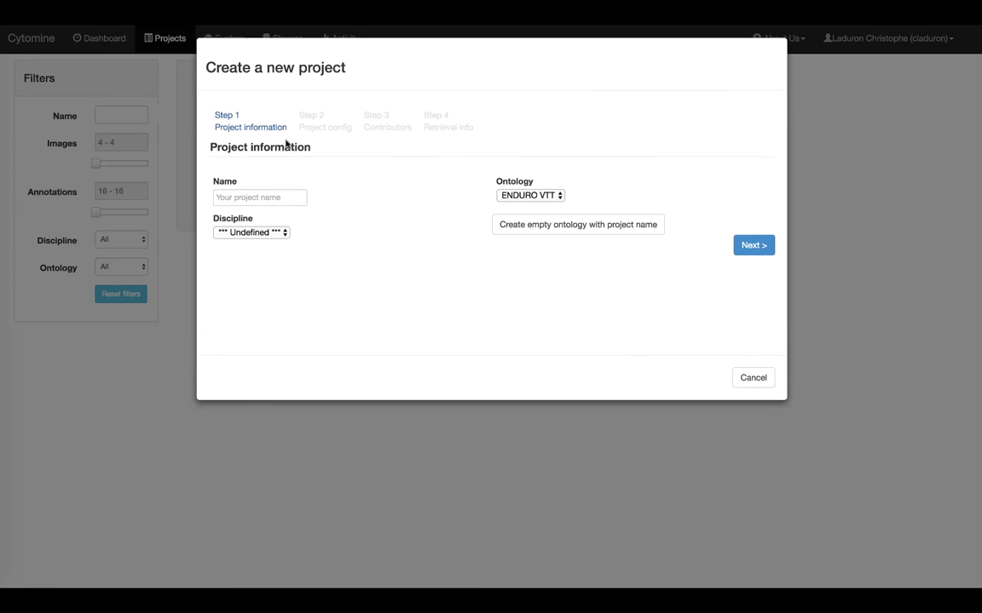
pyautogui.click(285, 205)
pyautogui.write('Test tennis')
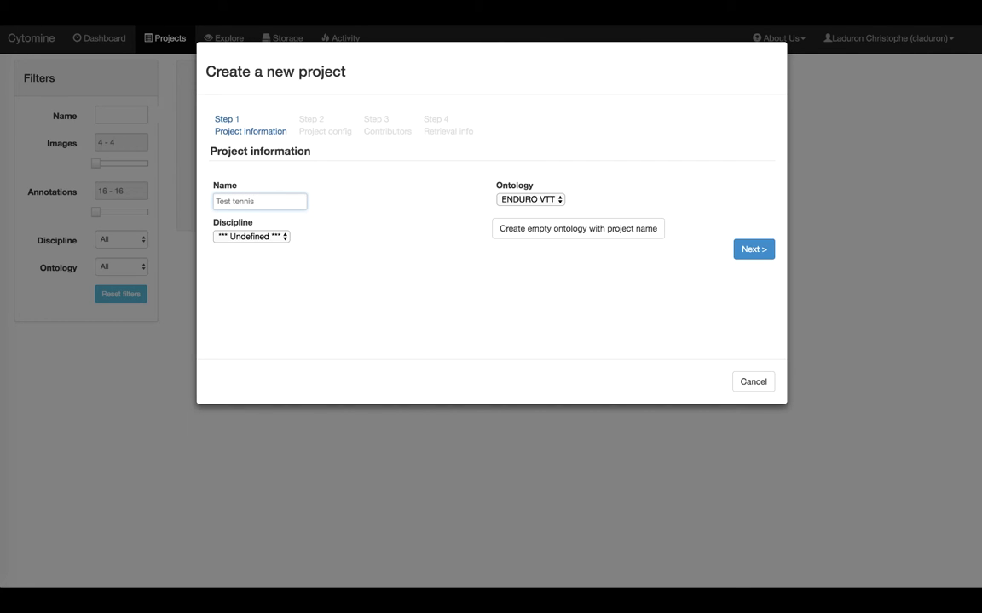
pyautogui.click(569, 231)
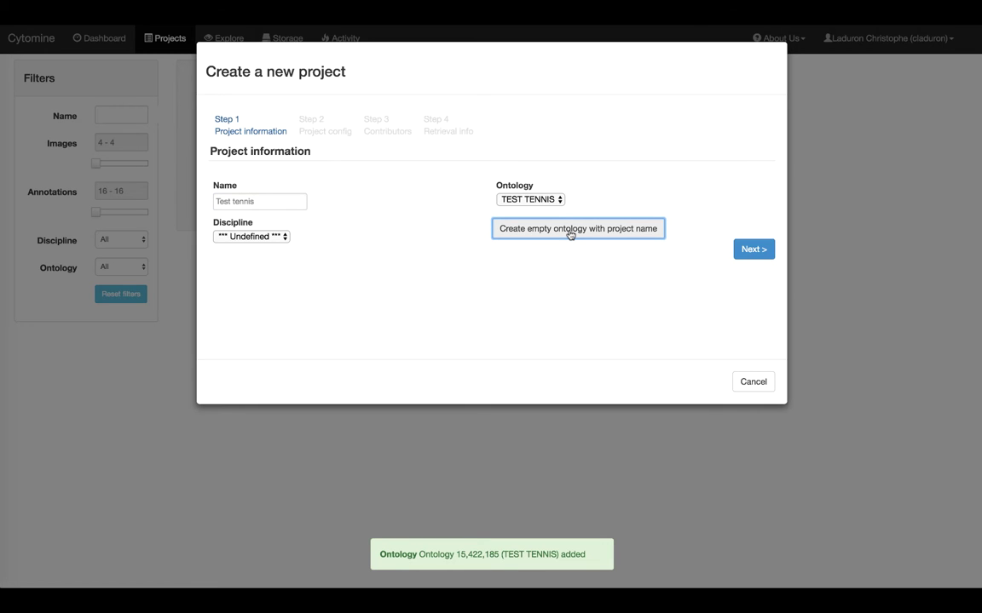
pyautogui.click(751, 248)
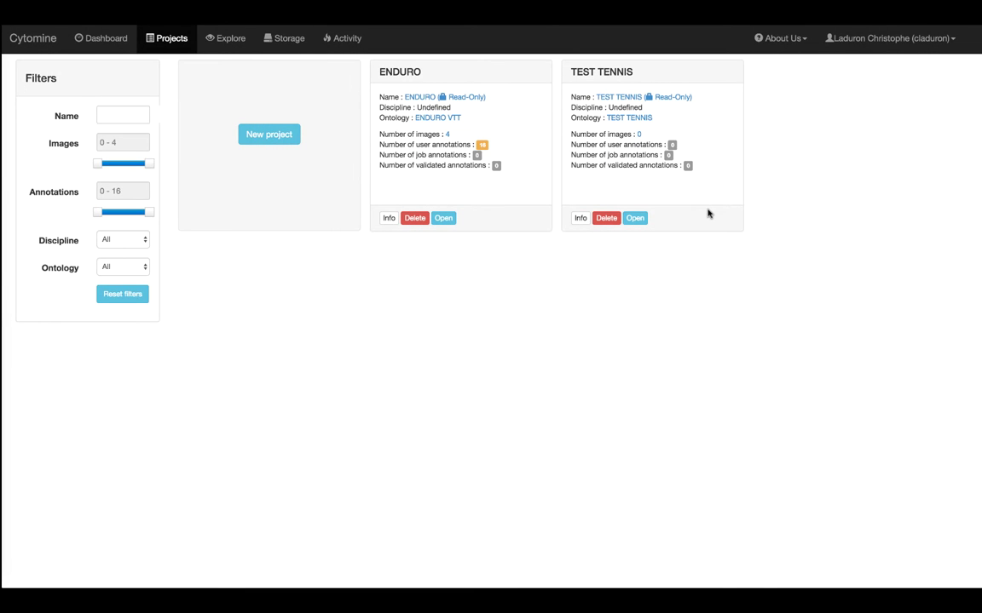
# Open the TEST TENNIS project's ontology, viewing the ENDURO VTT ontology for comparison before returning to TEST TENNIS
pyautogui.click(648, 123)
pyautogui.click(634, 219)
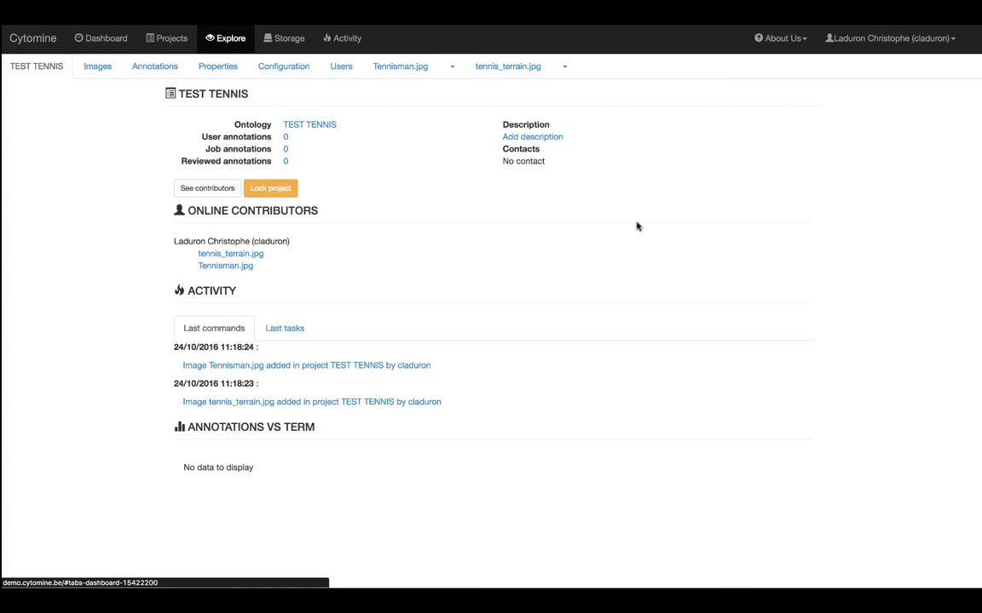
pyautogui.click(316, 126)
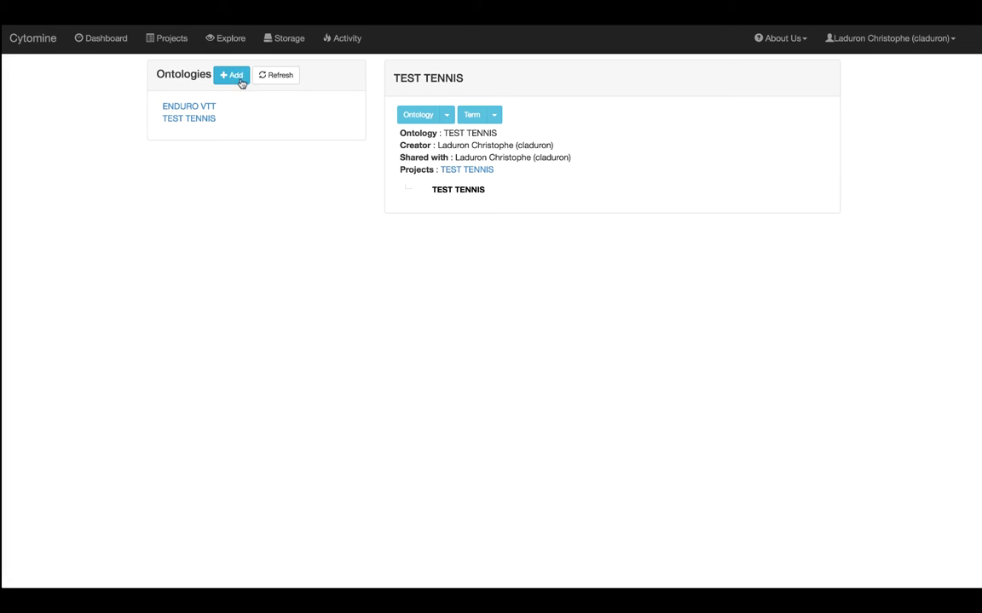
pyautogui.click(204, 112)
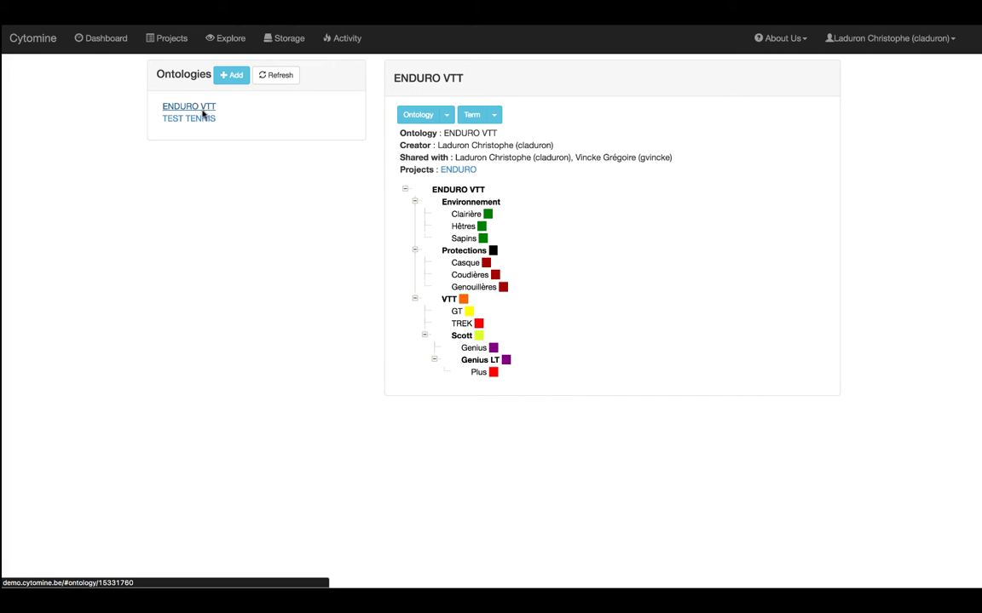
pyautogui.click(201, 125)
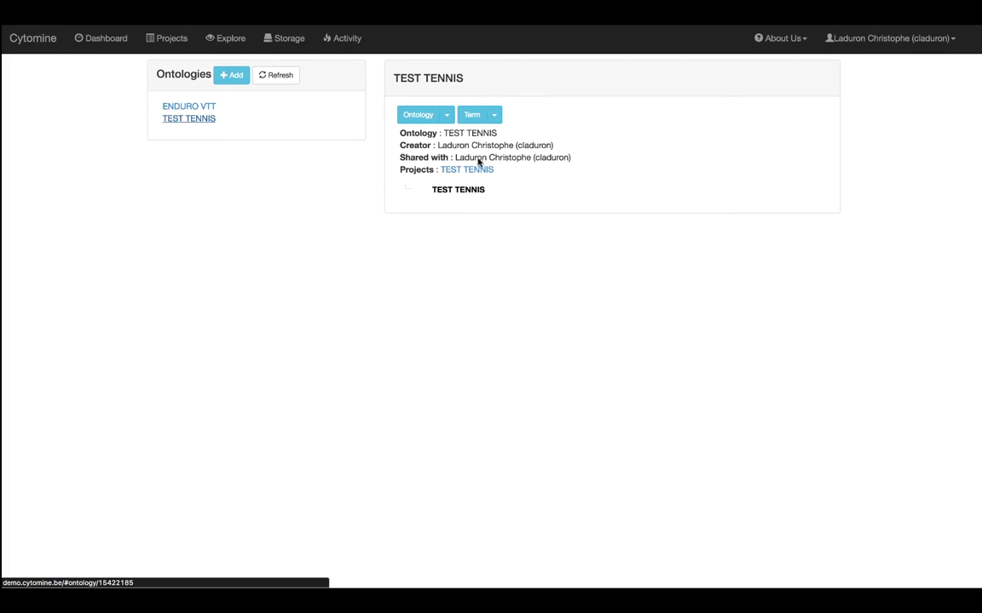
# Rename the TEST TENNIS ontology as "Ontologie TENNIS"
pyautogui.click(445, 116)
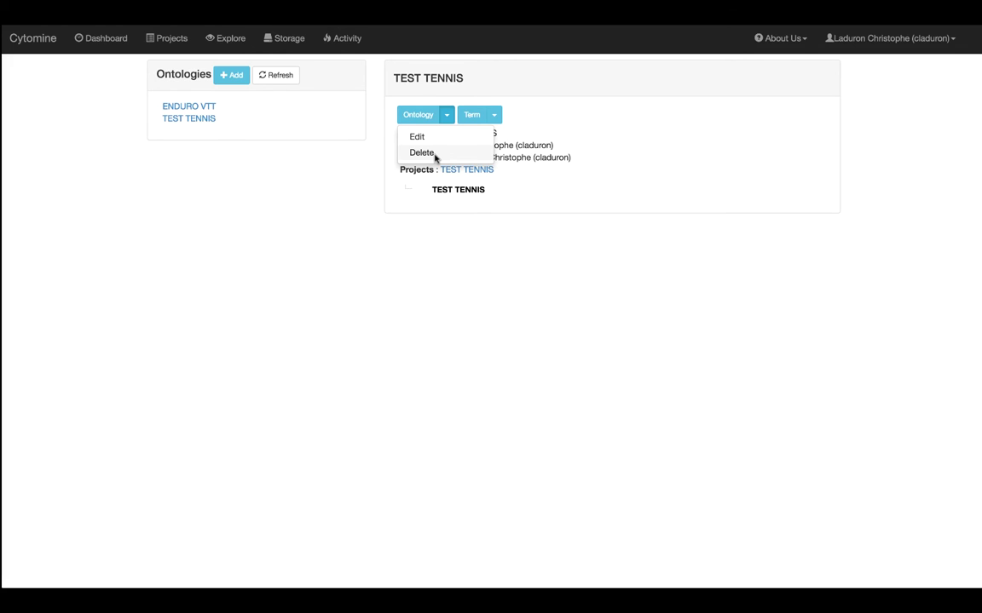
pyautogui.click(434, 139)
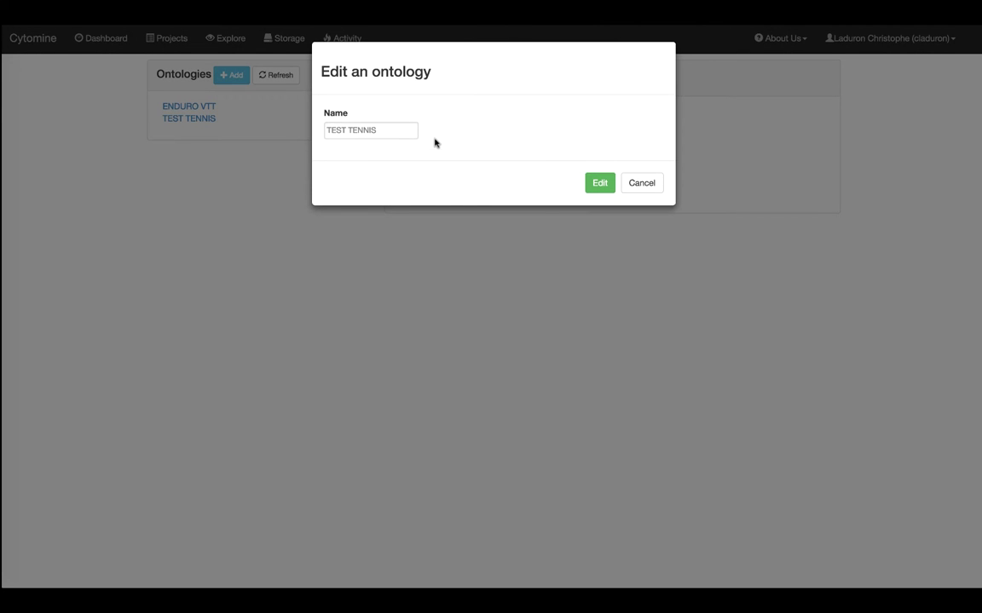
pyautogui.doubleClick(338, 131)
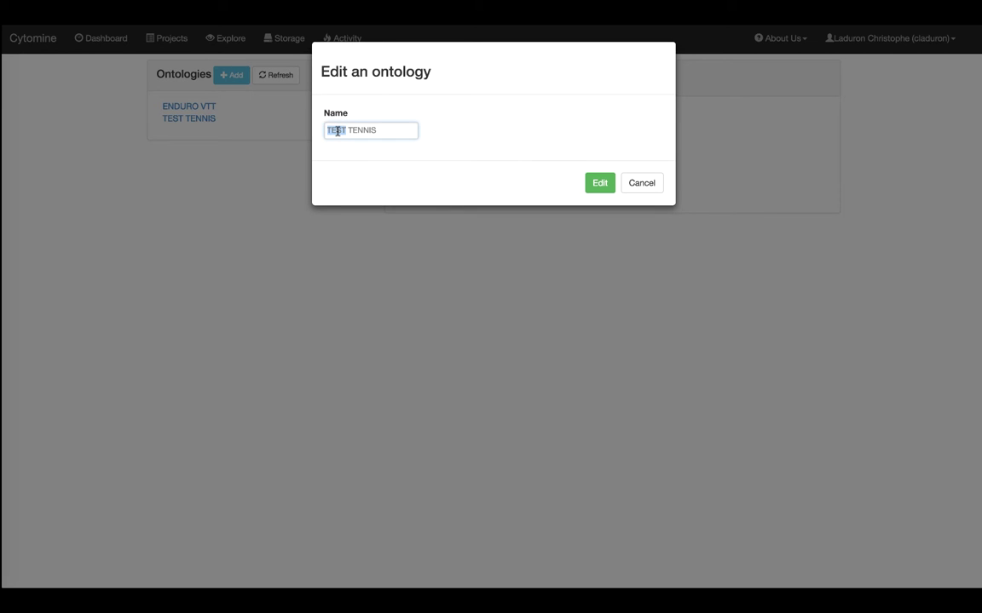
pyautogui.write('Ontologie')
pyautogui.click(606, 186)
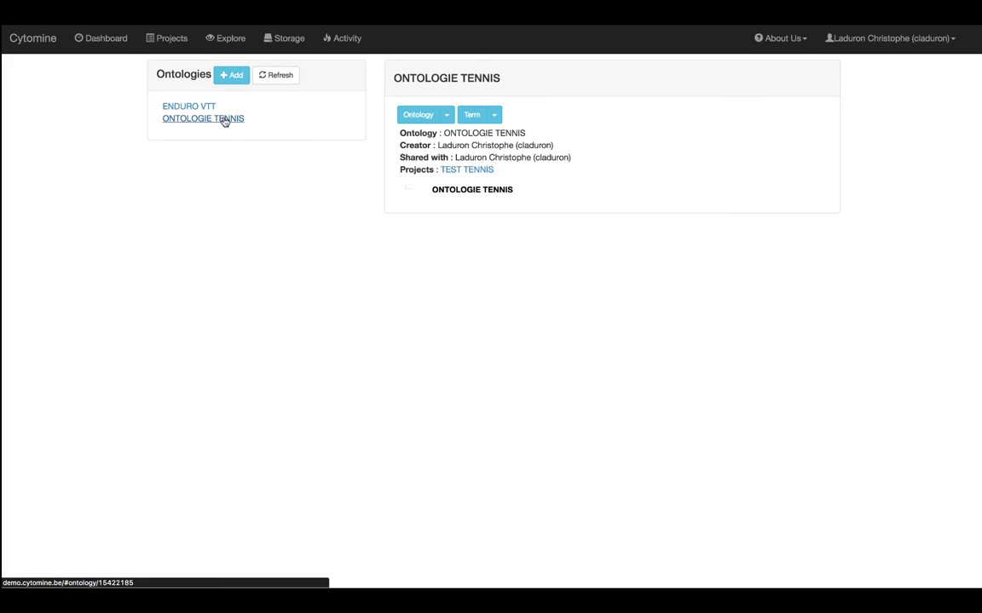
# Add a term named "Court" with the basic colour orange to the tennis ontology
pyautogui.click(494, 118)
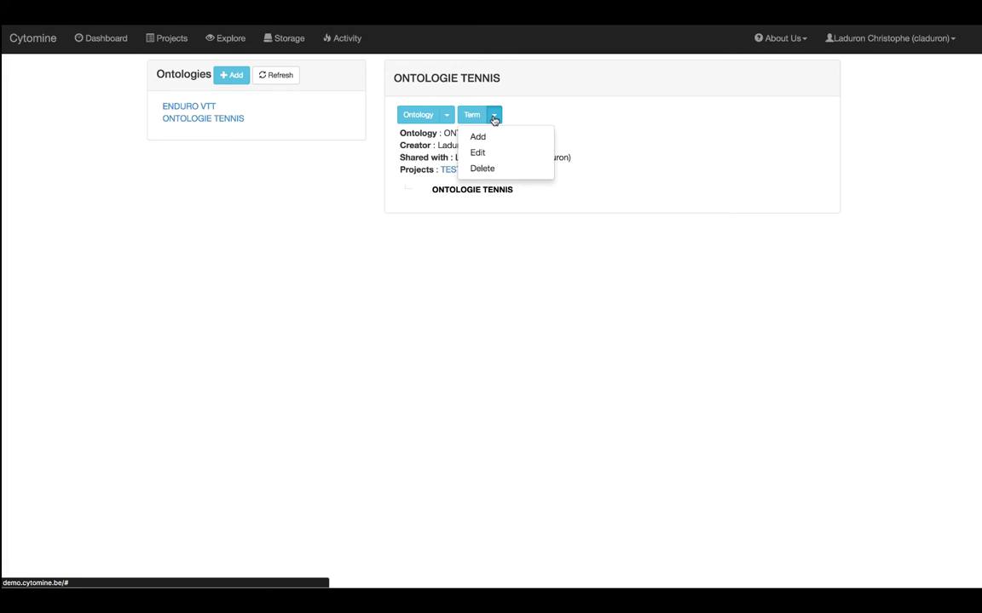
pyautogui.click(494, 138)
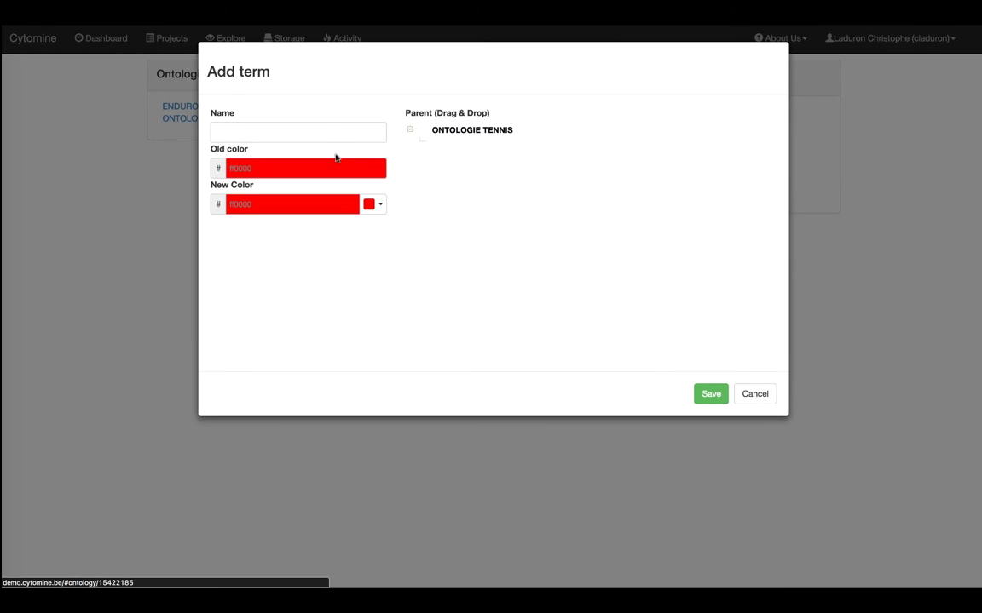
pyautogui.click(316, 127)
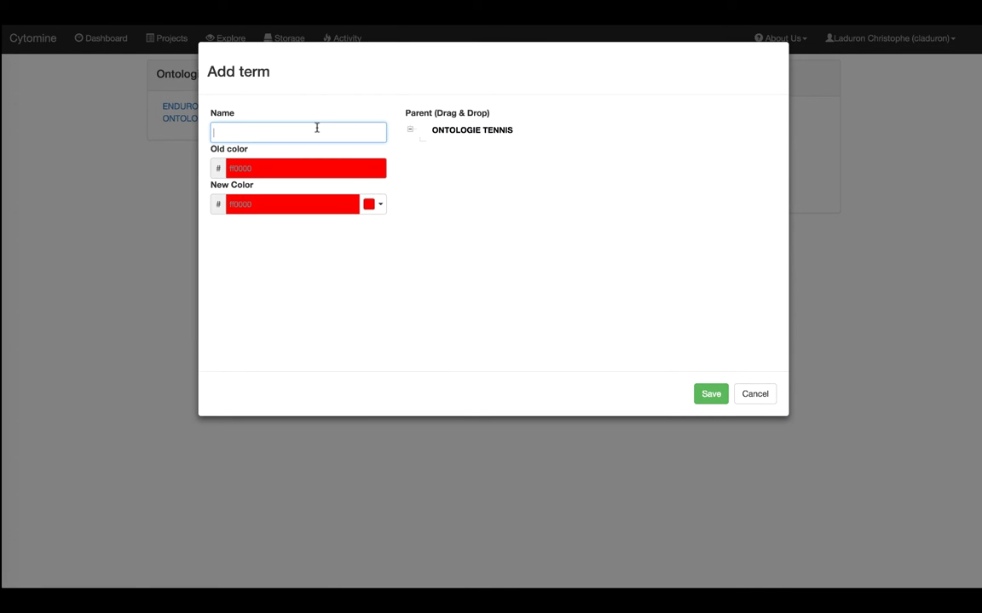
pyautogui.write('Court')
pyautogui.click(380, 208)
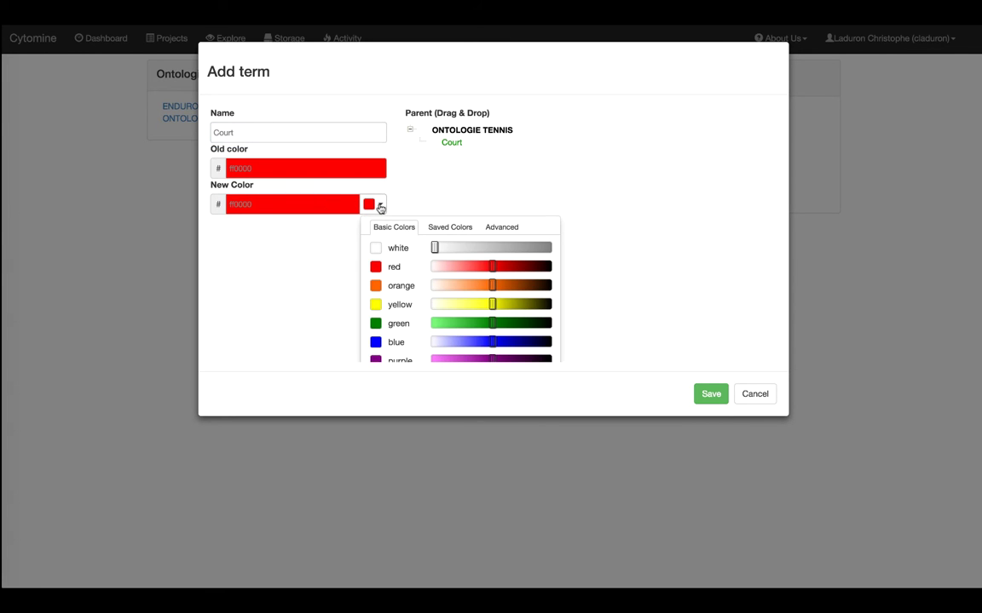
pyautogui.click(376, 287)
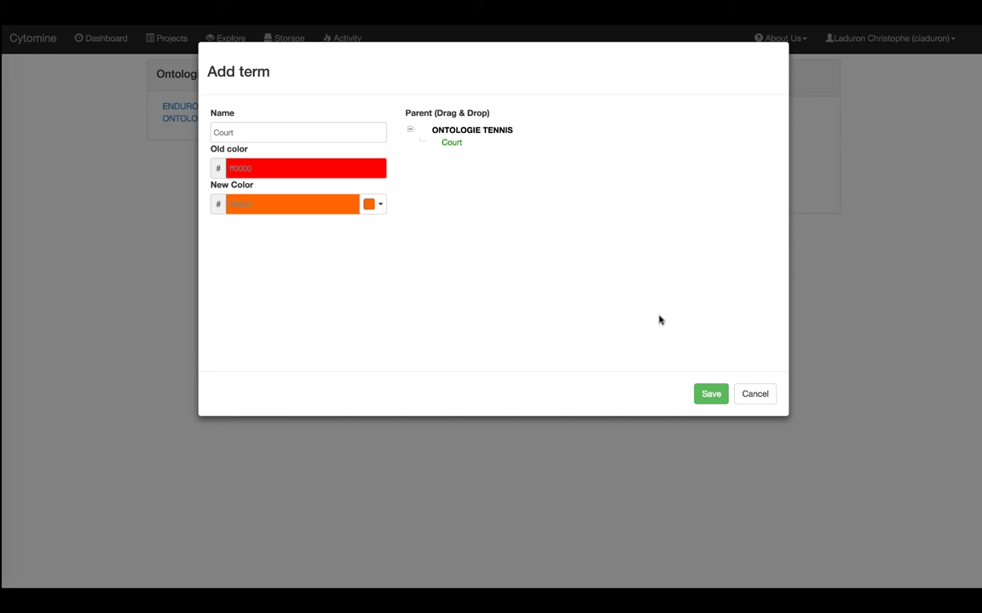
pyautogui.click(718, 396)
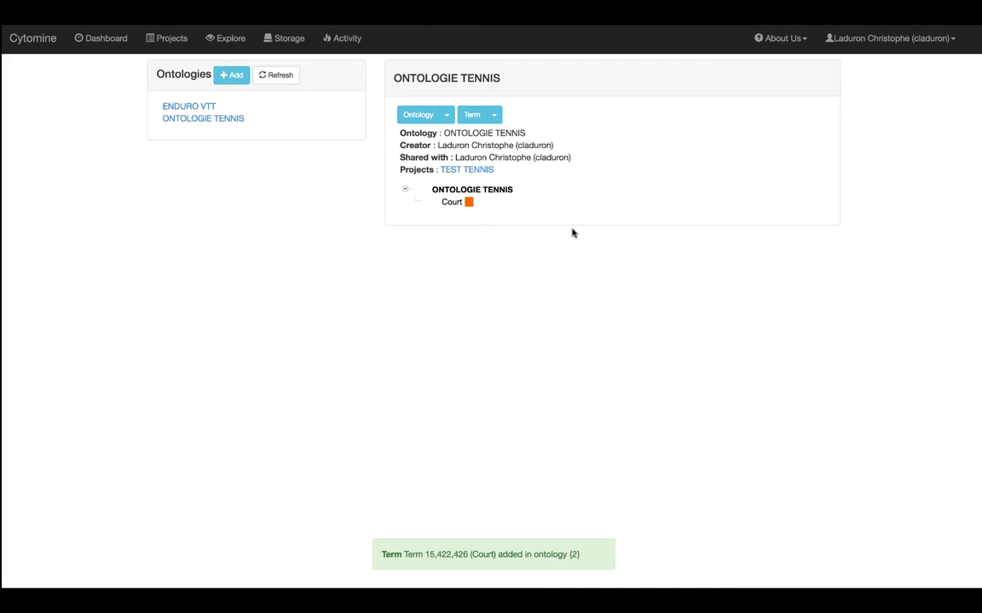
# Add a term named "Matériel du joueur" with the basic colour green to the tennis ontology
pyautogui.click(496, 117)
pyautogui.click(498, 138)
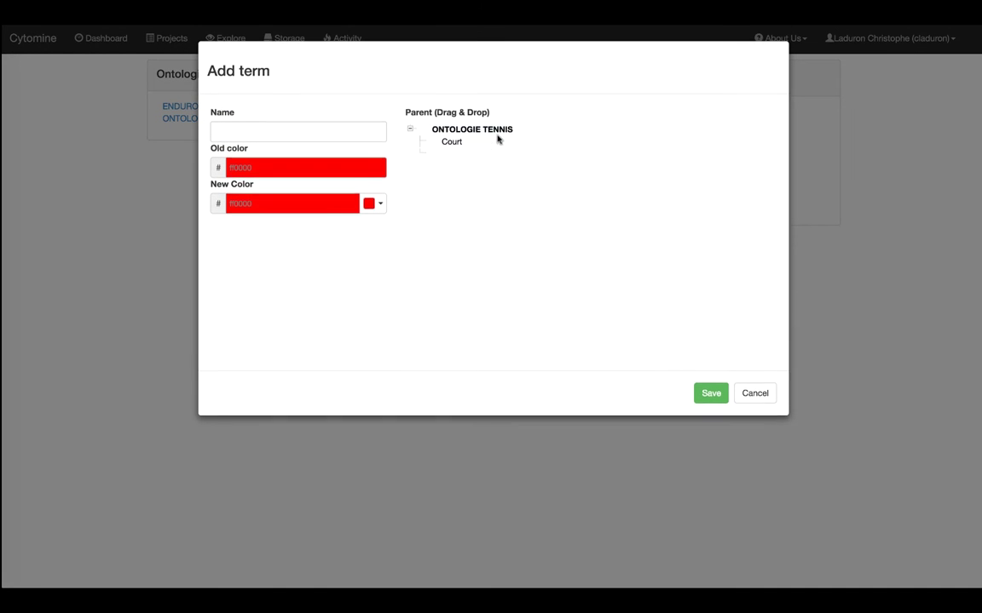
pyautogui.click(341, 133)
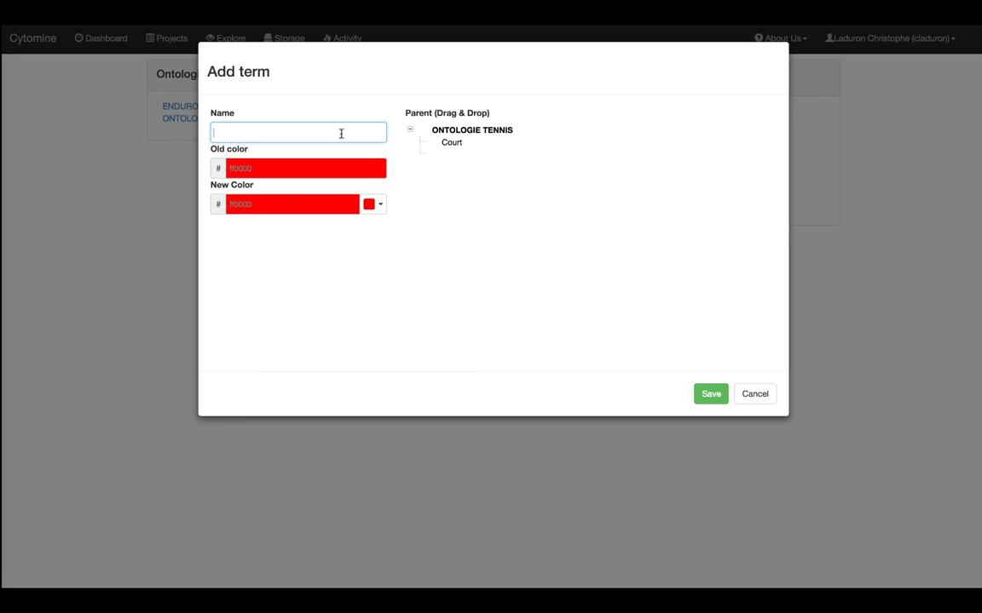
pyautogui.write('matériel du jou')
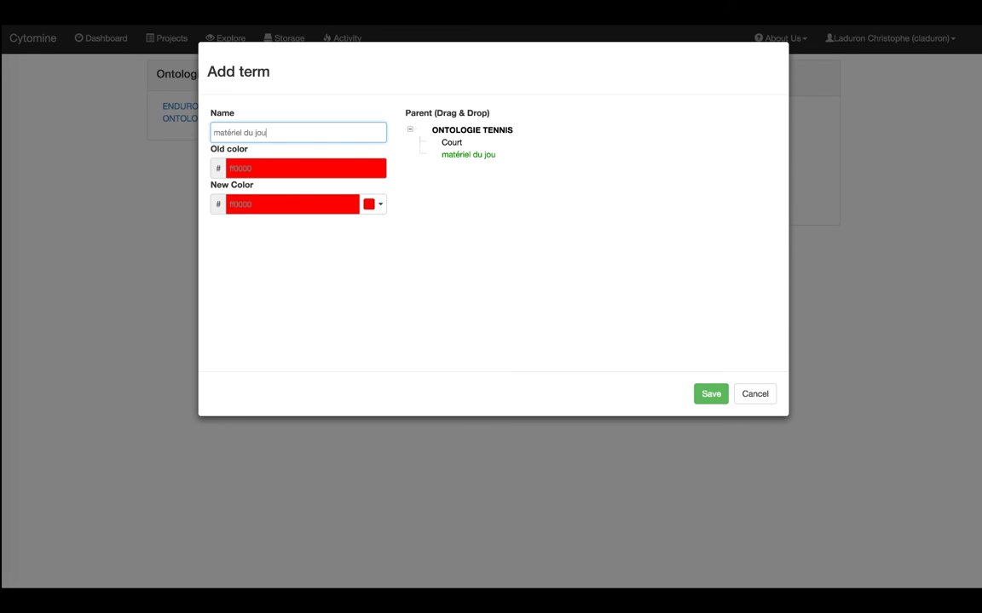
pyautogui.write('eur')
pyautogui.press('BackSpace')
pyautogui.write('M')
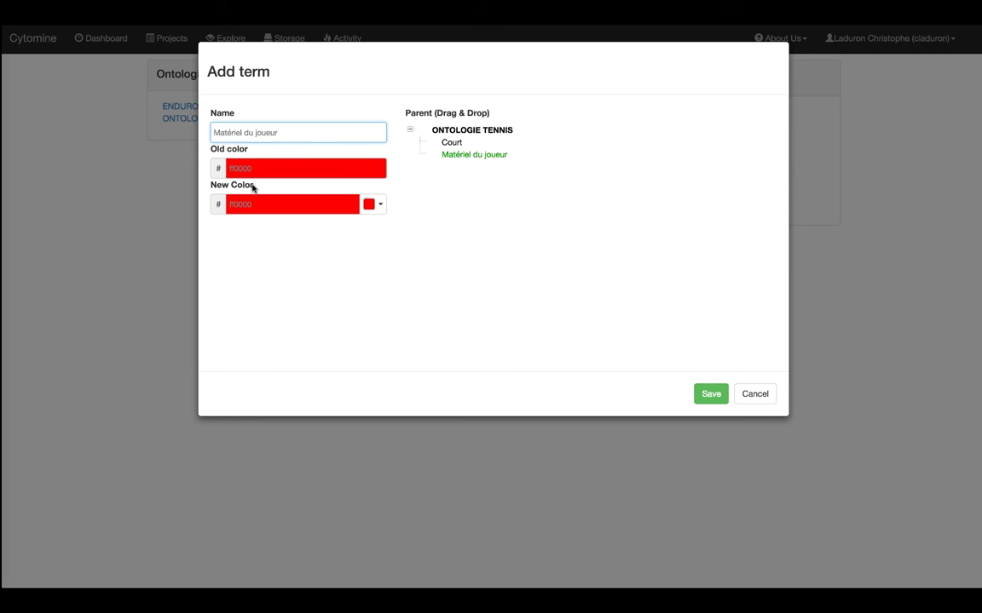
pyautogui.click(377, 205)
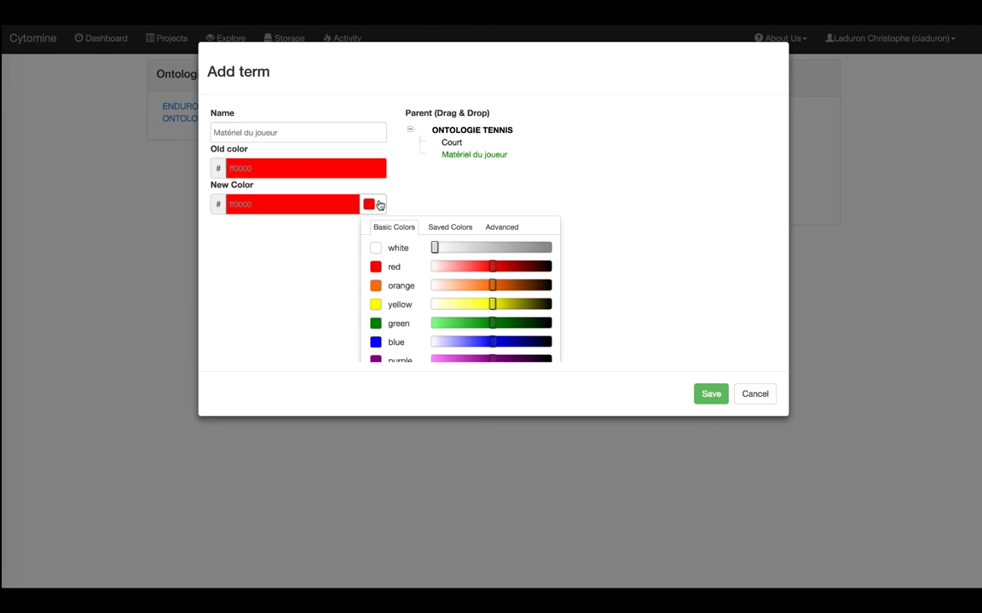
pyautogui.click(378, 324)
pyautogui.click(706, 394)
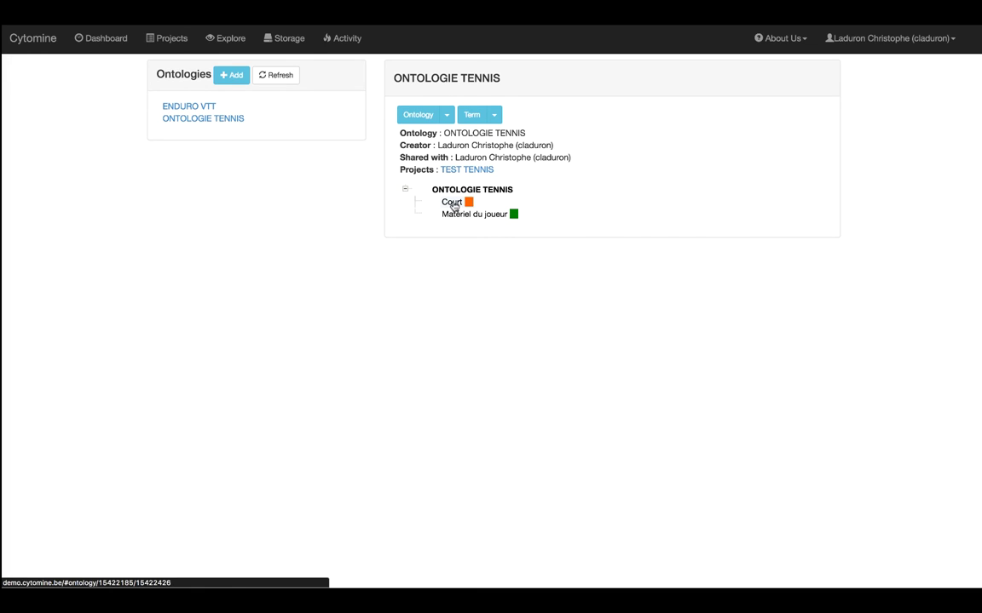
# Add a term named "filet" to the tennis ontology, keeping the default red colour
pyautogui.click(454, 205)
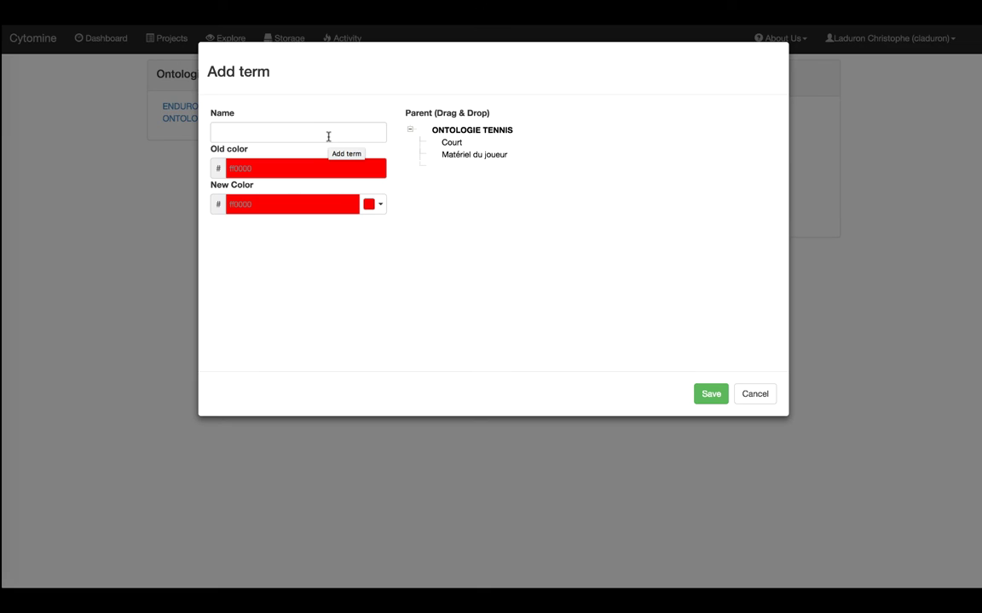
pyautogui.click(328, 136)
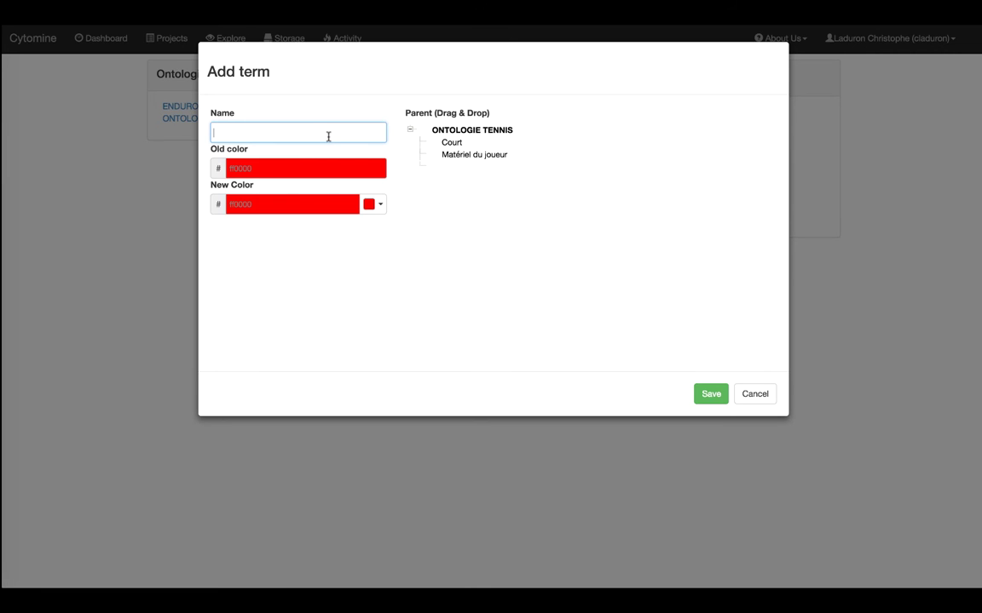
pyautogui.write('filet')
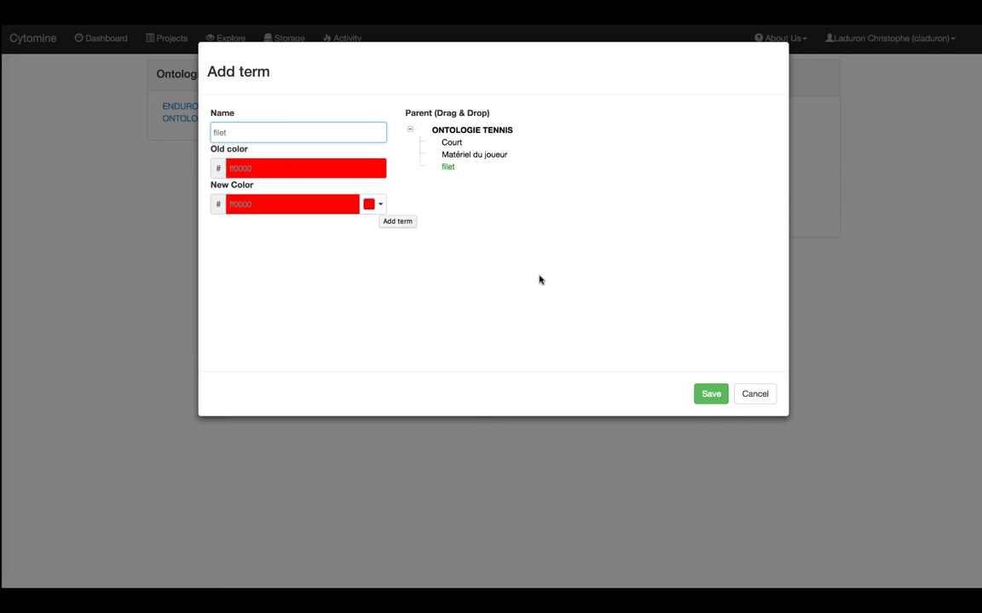
pyautogui.click(707, 393)
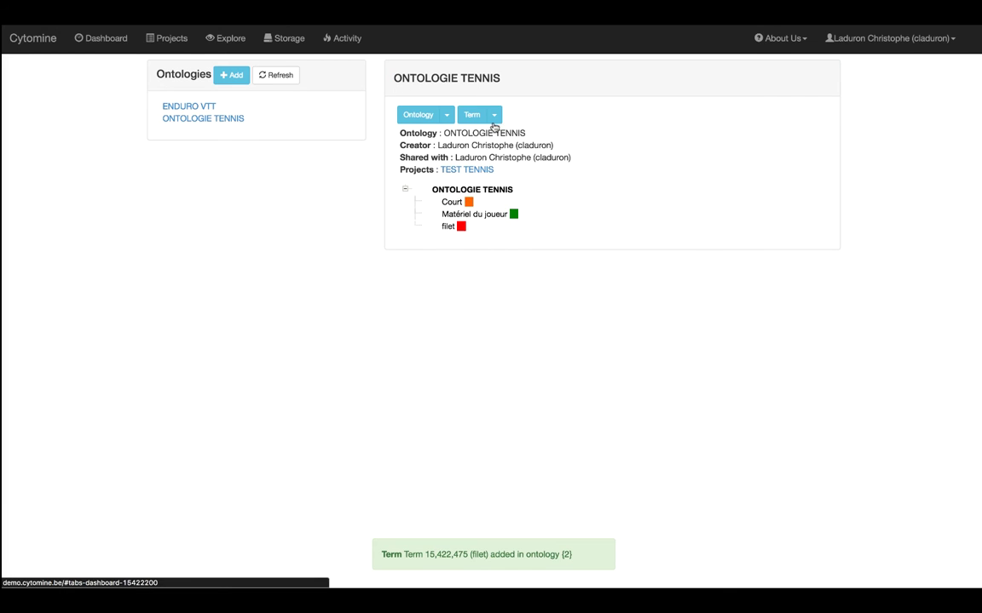
# Add a term named "lignes de terrain" to the tennis ontology, keeping the default red colour
pyautogui.click(493, 118)
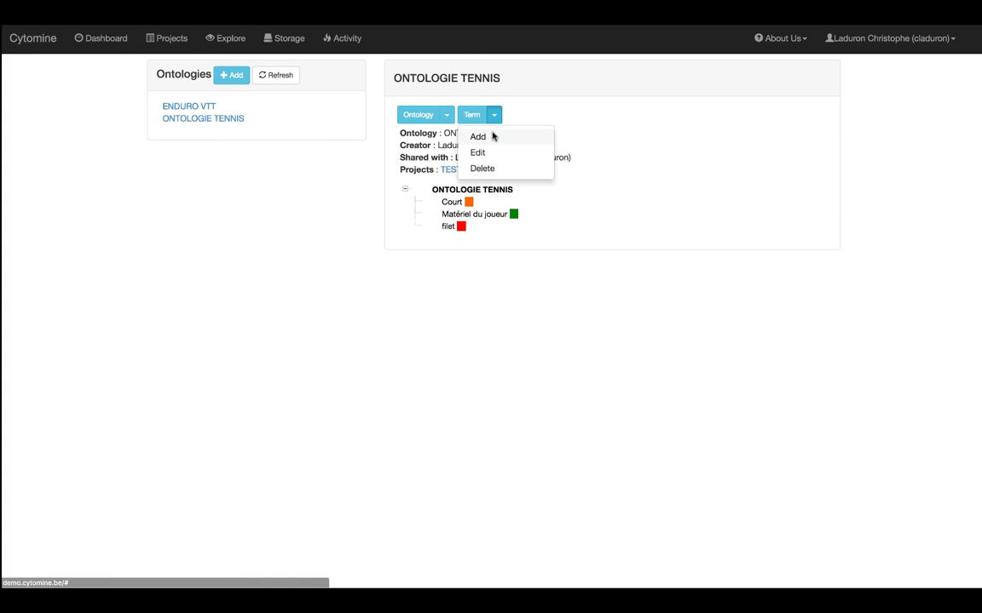
pyautogui.click(478, 137)
pyautogui.write('lignes de terrain')
pyautogui.click(711, 394)
# Add a term named "terre batue" to the tennis ontology, keeping the default red colour
pyautogui.click(494, 115)
pyautogui.click(478, 137)
pyautogui.write('terre batue')
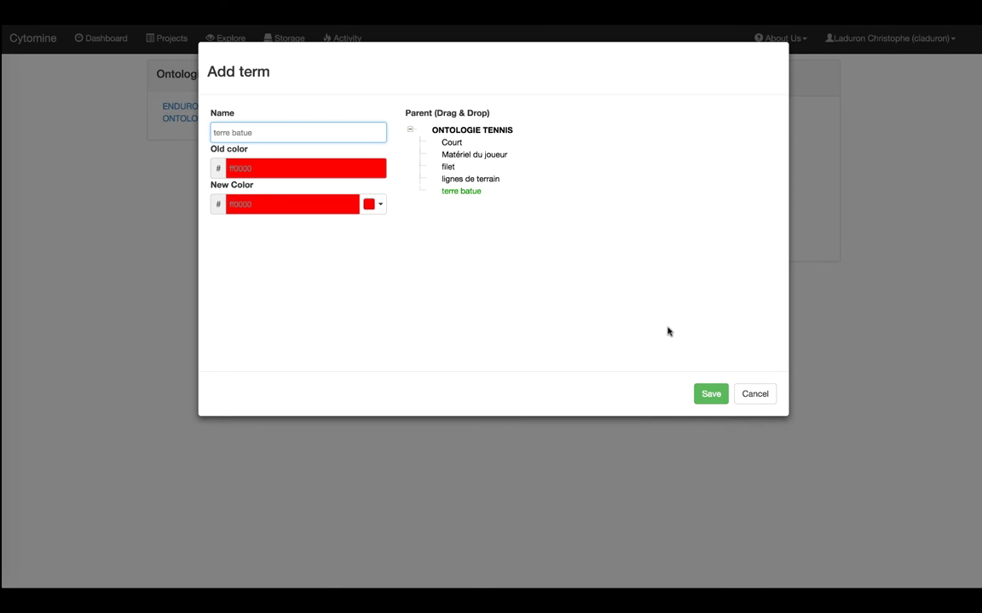
pyautogui.click(711, 393)
# Edit the term "filet" to make it a child of "Court" and save the change
pyautogui.click(494, 114)
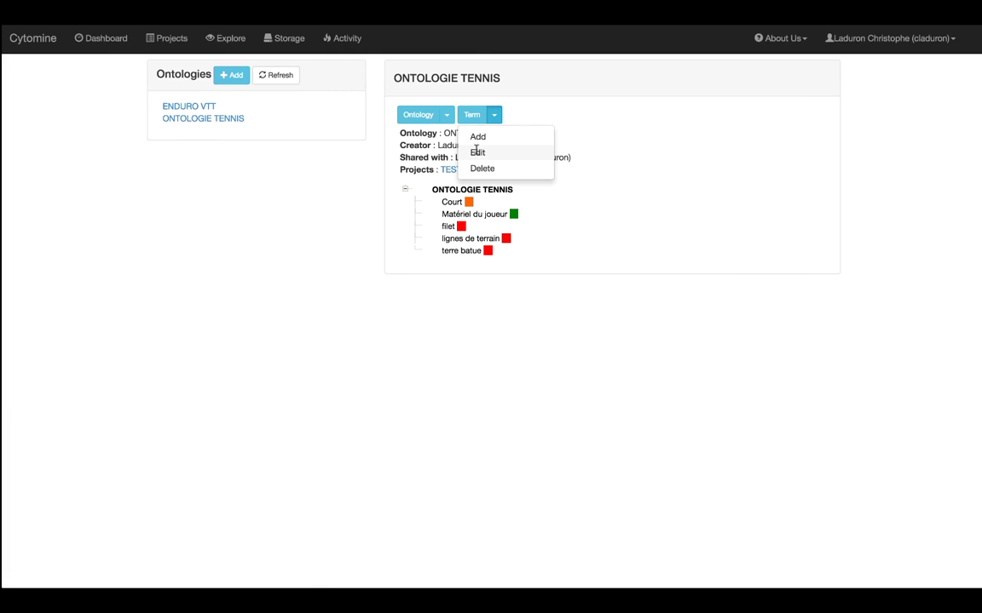
pyautogui.click(448, 226)
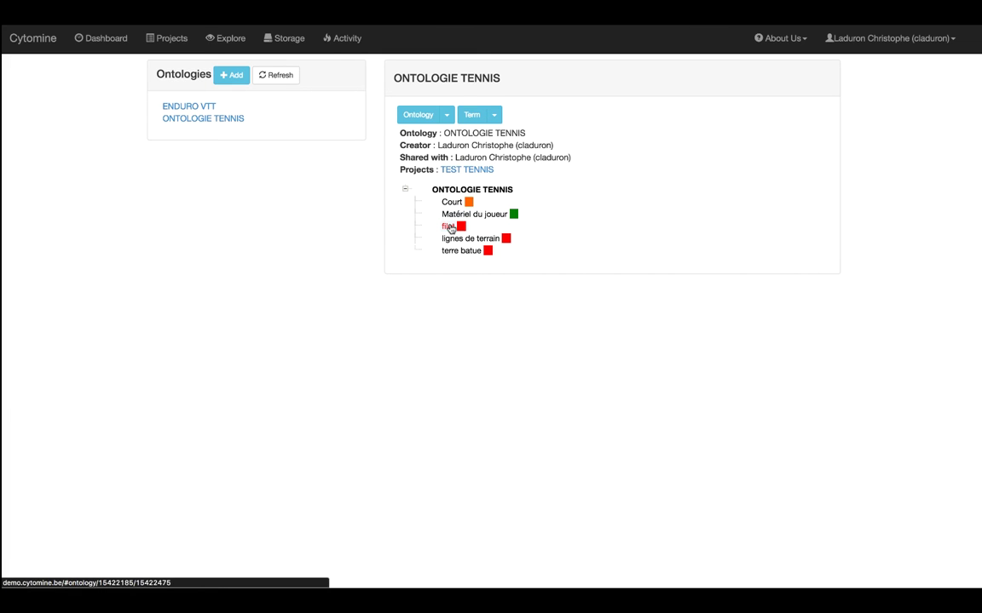
pyautogui.click(491, 118)
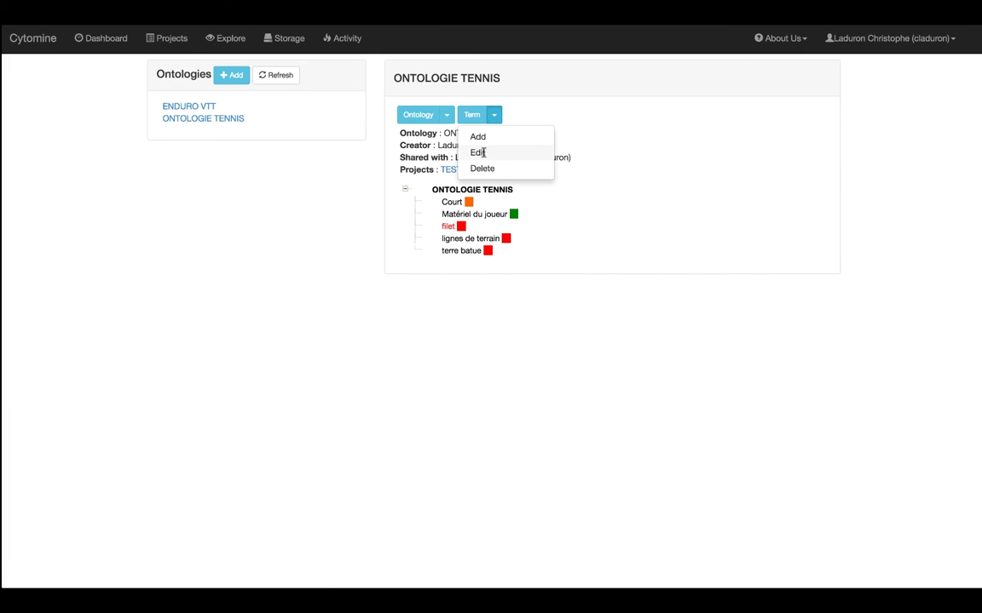
pyautogui.click(480, 152)
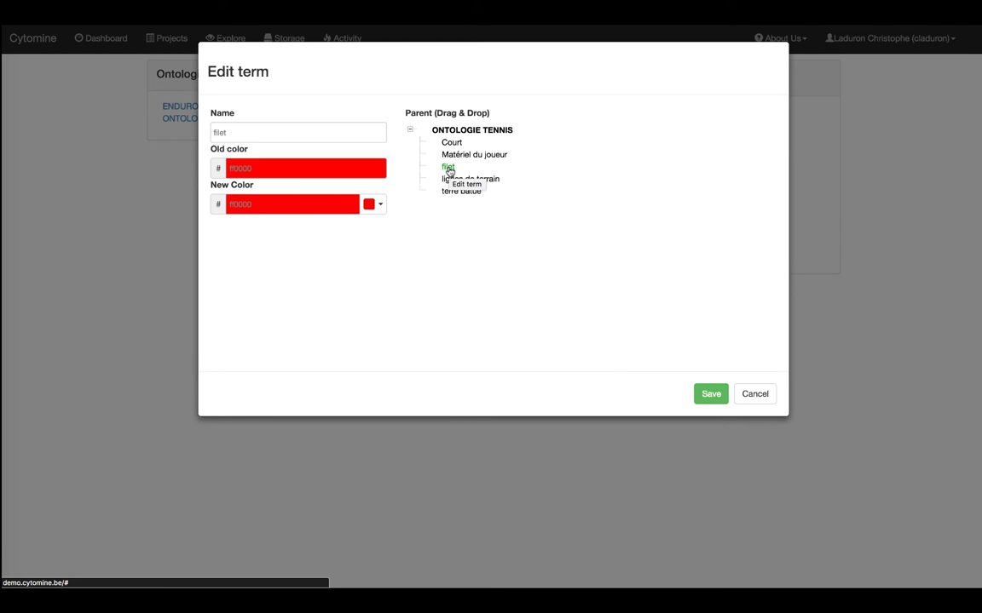
pyautogui.moveTo(449, 168)
pyautogui.mouseDown()
pyautogui.moveTo(488, 165)
pyautogui.moveTo(460, 153)
pyautogui.moveTo(467, 146)
pyautogui.moveTo(467, 195)
pyautogui.moveTo(469, 149)
pyautogui.moveTo(476, 165)
pyautogui.moveTo(475, 194)
pyautogui.moveTo(473, 181)
pyautogui.moveTo(444, 165)
pyautogui.moveTo(467, 147)
pyautogui.moveTo(472, 192)
pyautogui.moveTo(470, 147)
pyautogui.mouseUp()
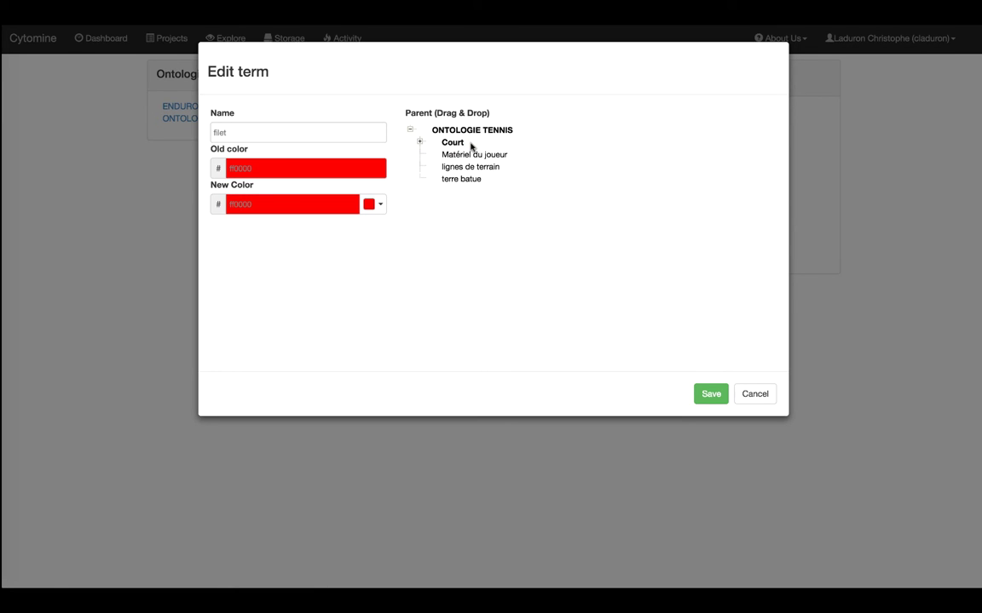
pyautogui.click(421, 146)
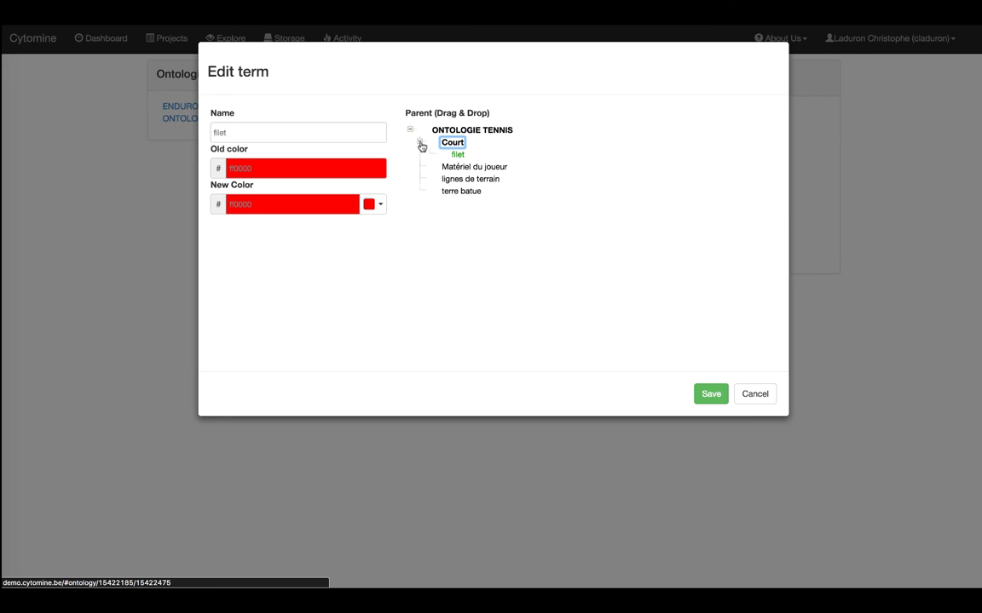
pyautogui.click(497, 180)
pyautogui.click(709, 396)
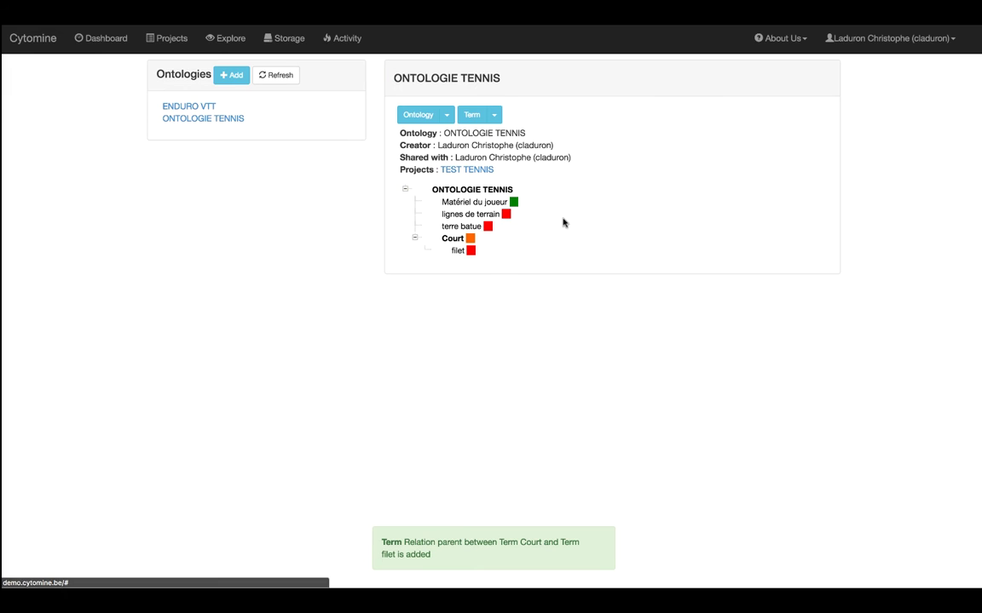
# Edit the term "lignes de terrain" to make it a child of "Court" and save the change
pyautogui.click(493, 115)
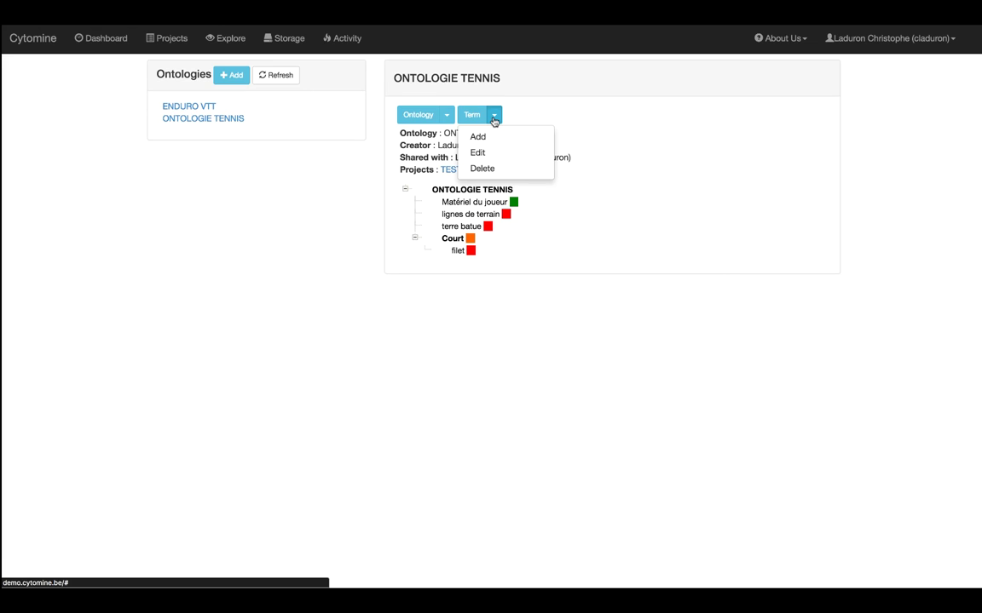
pyautogui.click(467, 219)
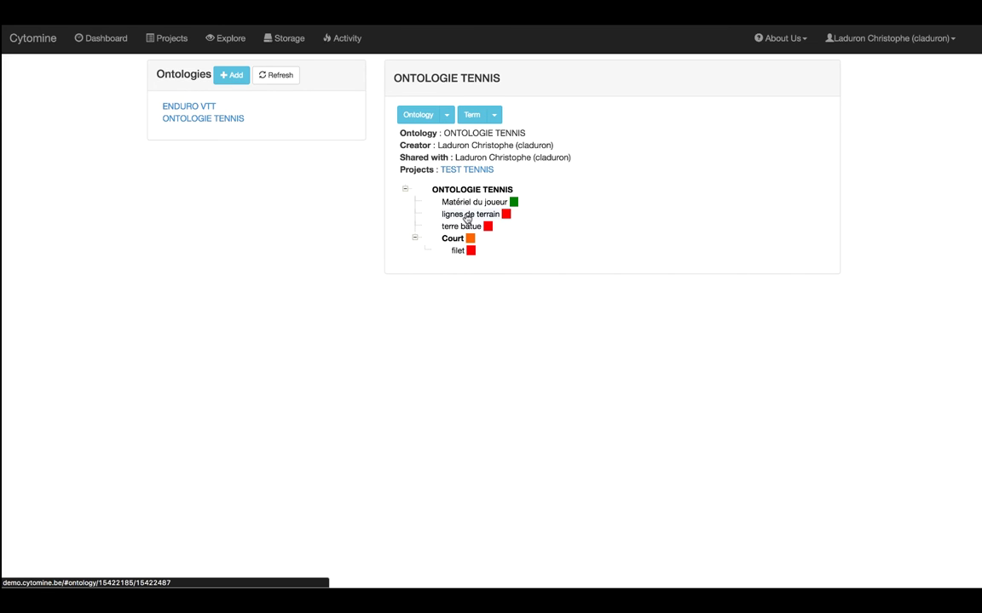
pyautogui.click(467, 219)
pyautogui.click(495, 118)
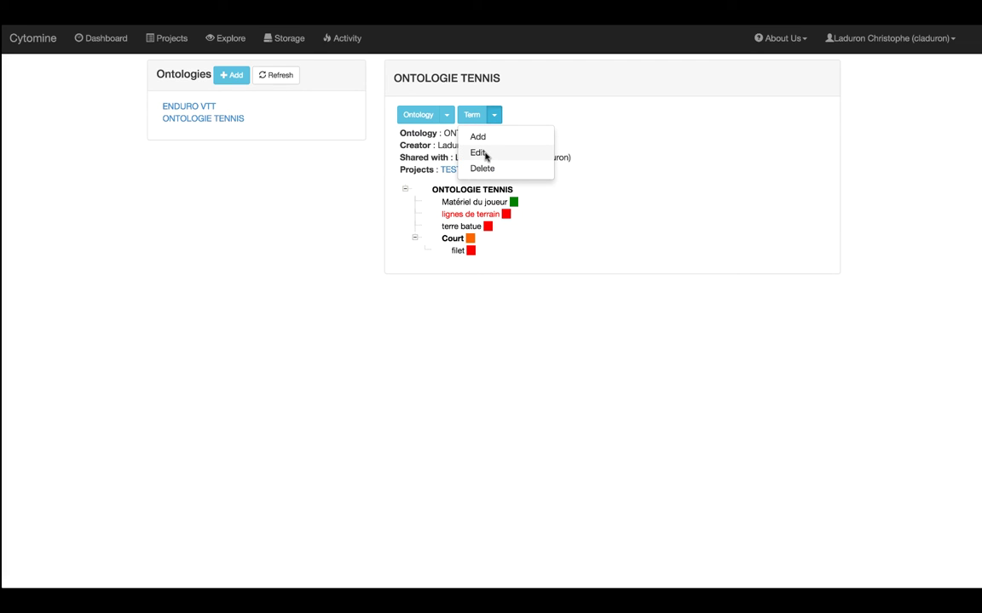
pyautogui.click(482, 154)
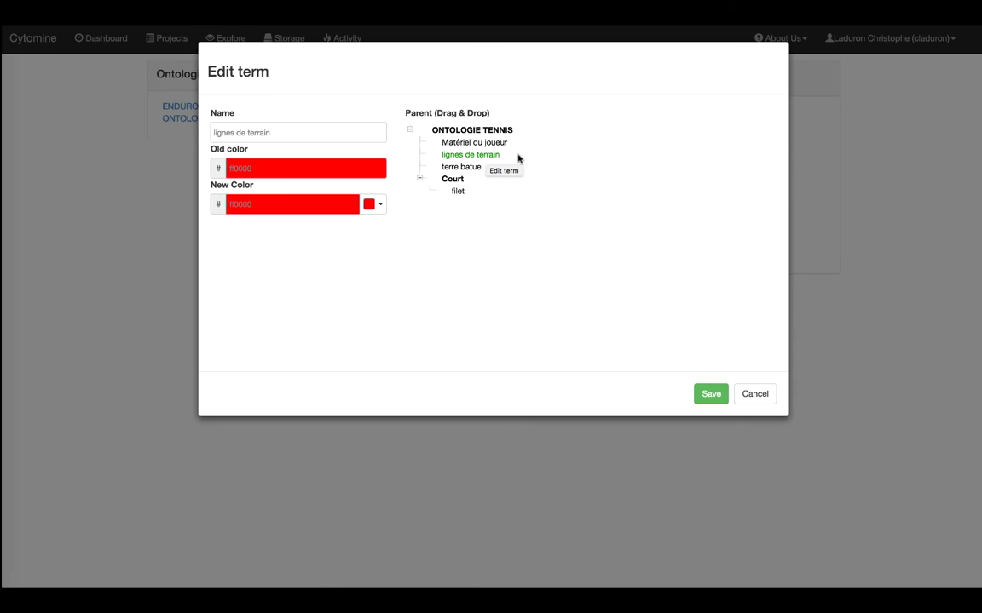
pyautogui.moveTo(469, 156)
pyautogui.mouseDown()
pyautogui.moveTo(453, 169)
pyautogui.moveTo(459, 189)
pyautogui.moveTo(454, 165)
pyautogui.moveTo(470, 168)
pyautogui.mouseUp()
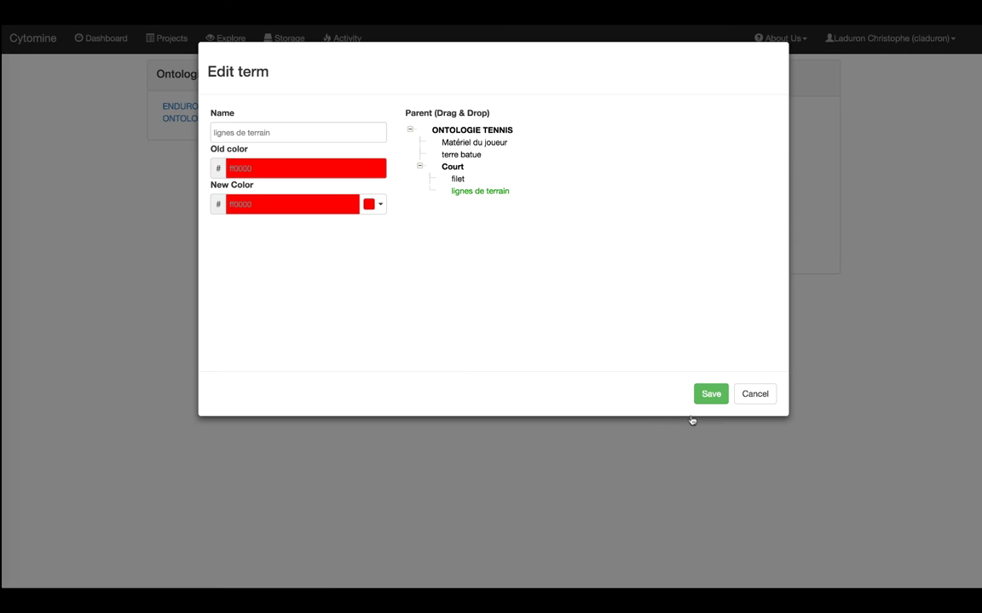
pyautogui.click(709, 394)
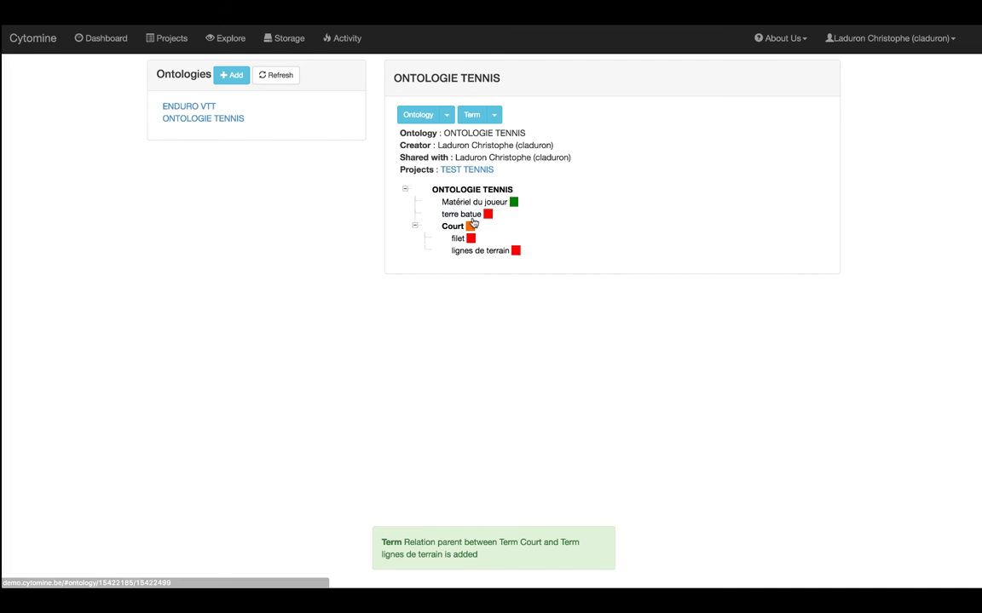
# Edit the term "terre batue" to make it a child of "Court" and save the change
pyautogui.click(461, 214)
pyautogui.click(488, 124)
pyautogui.click(493, 154)
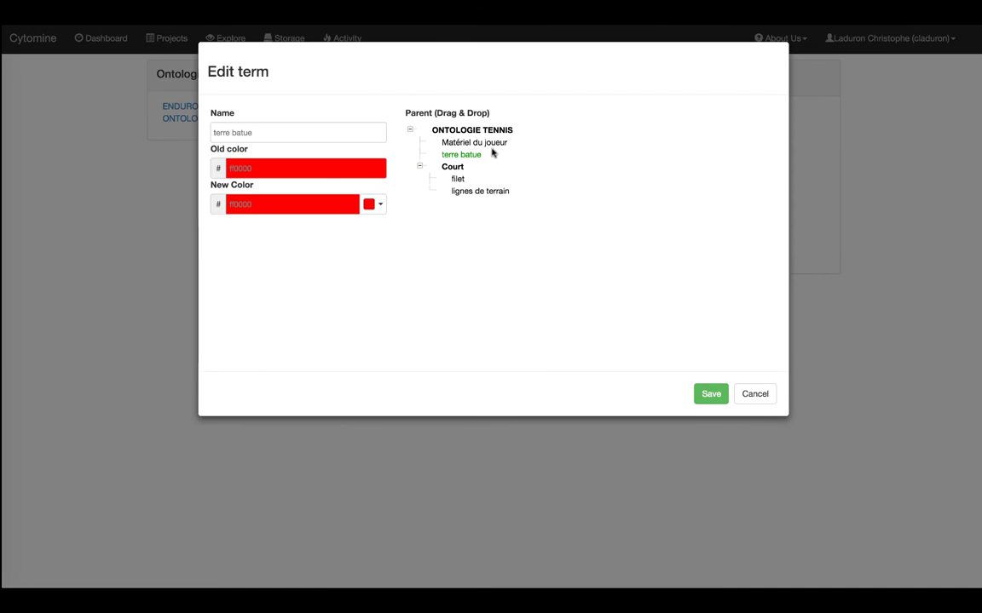
pyautogui.moveTo(492, 154); pyautogui.dragTo(443, 166)
pyautogui.click(722, 399)
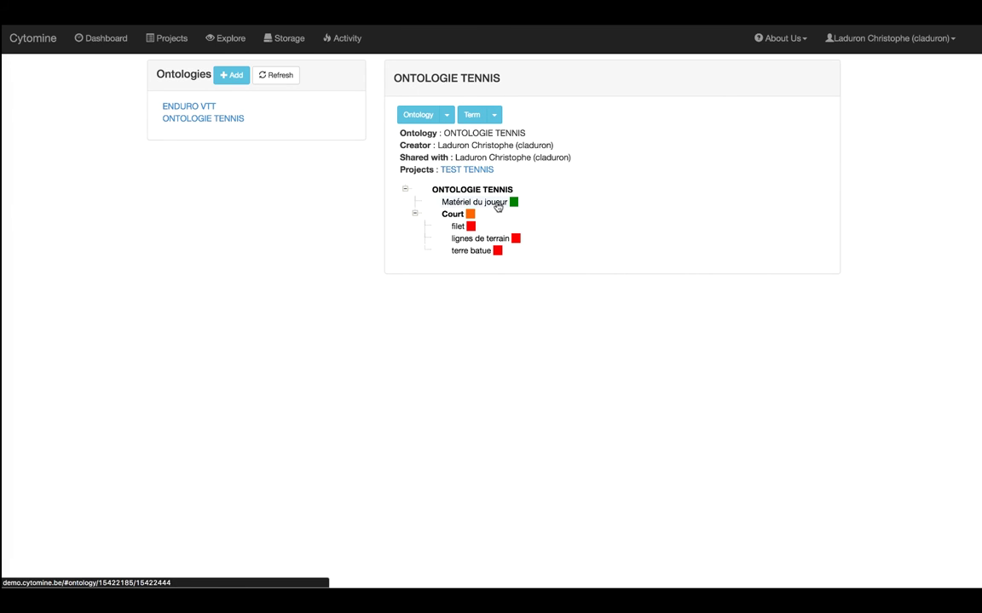
# Add a term named "raquette" with the colour blue to the tennis ontology
pyautogui.click(494, 114)
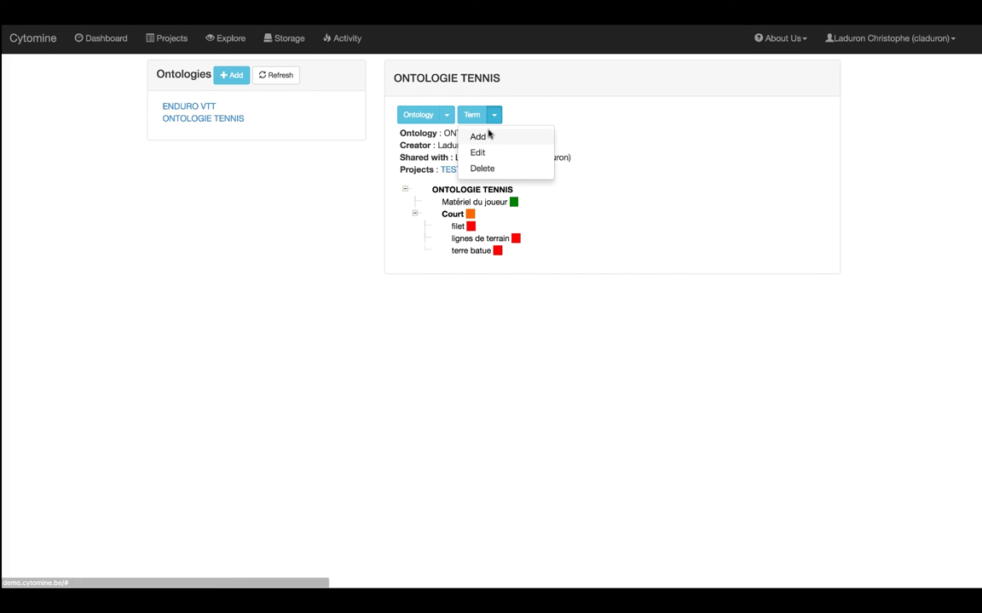
pyautogui.click(478, 136)
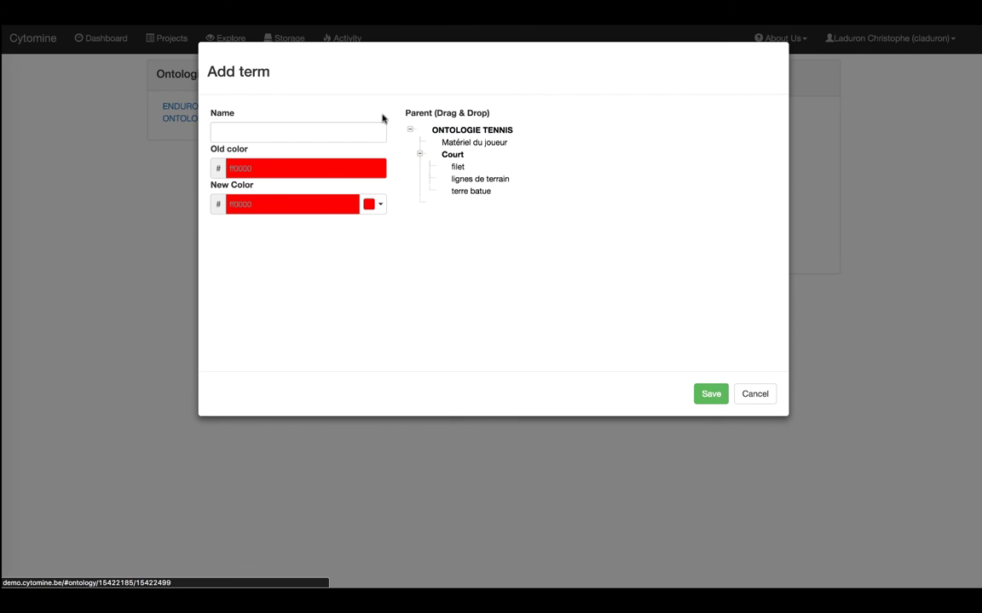
pyautogui.click(355, 128)
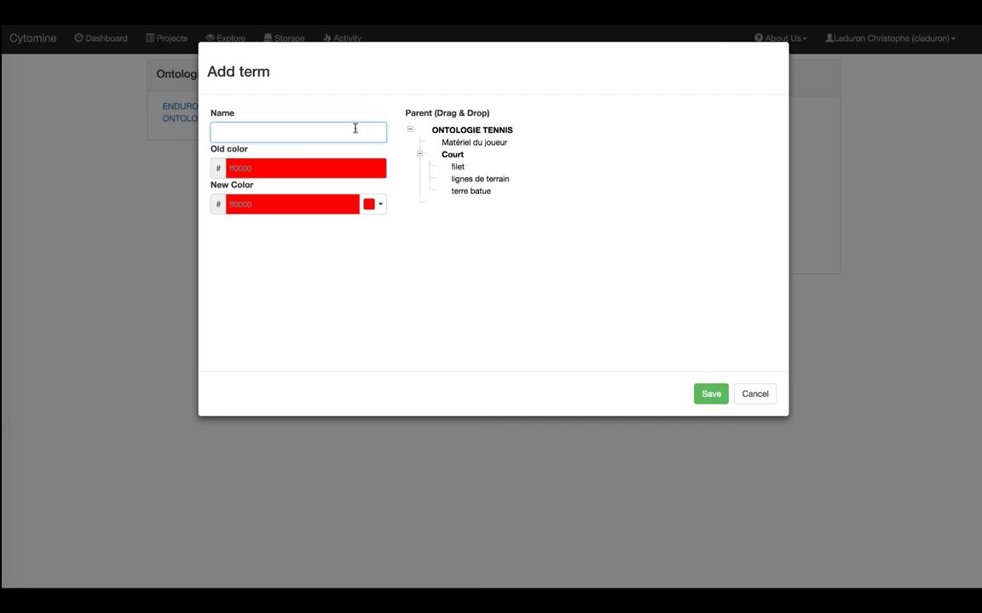
pyautogui.write('raquette')
pyautogui.click(379, 210)
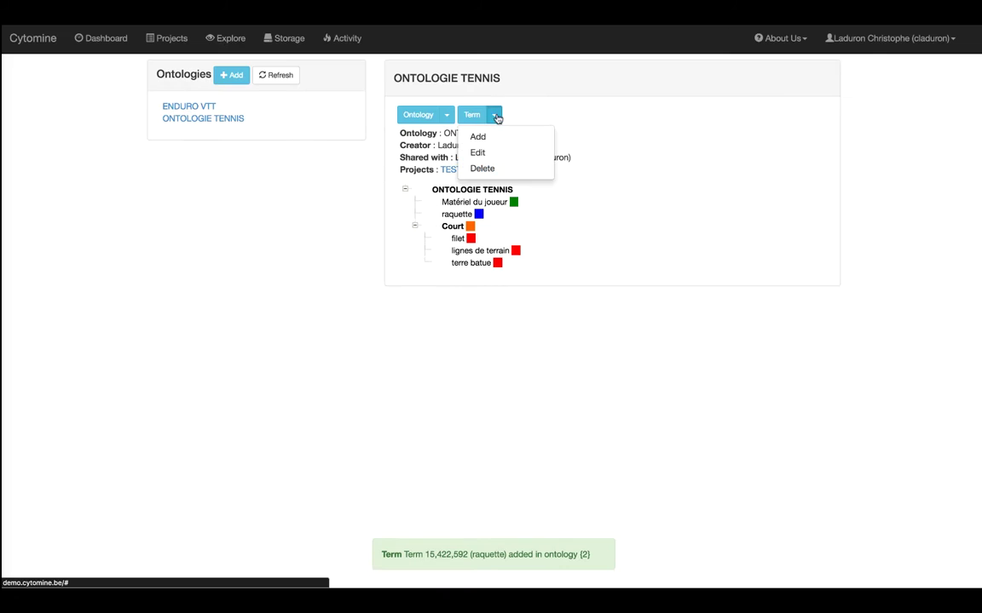
# Add a term named "chaussures" with the colour blue to the tennis ontology
pyautogui.click(478, 136)
pyautogui.write('chaussures')
pyautogui.click(372, 204)
# Add two more blue terms, "short" and "polo", to the tennis ontology
pyautogui.write('short')
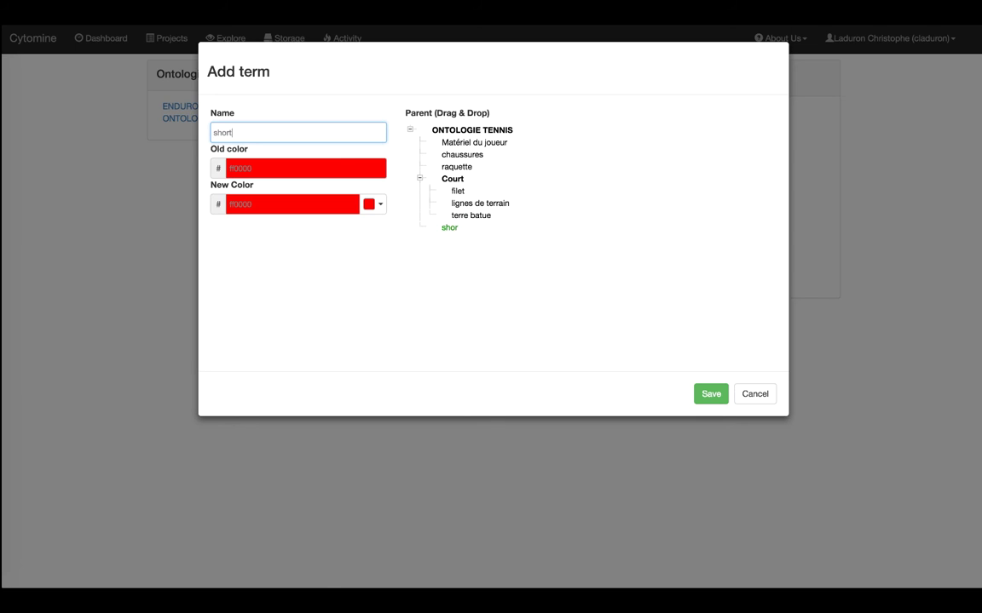
pyautogui.click(708, 394)
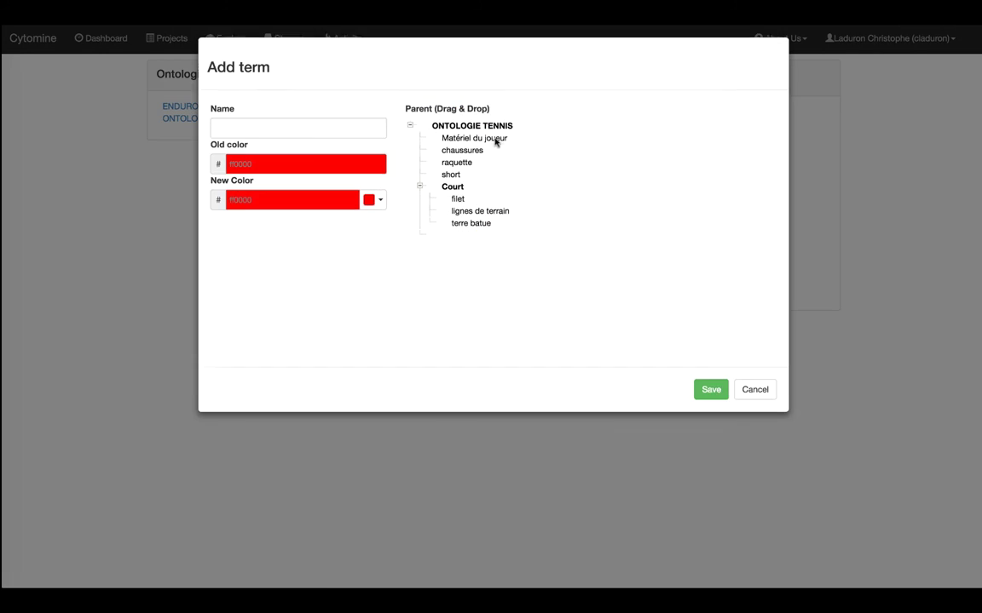
pyautogui.write('polo')
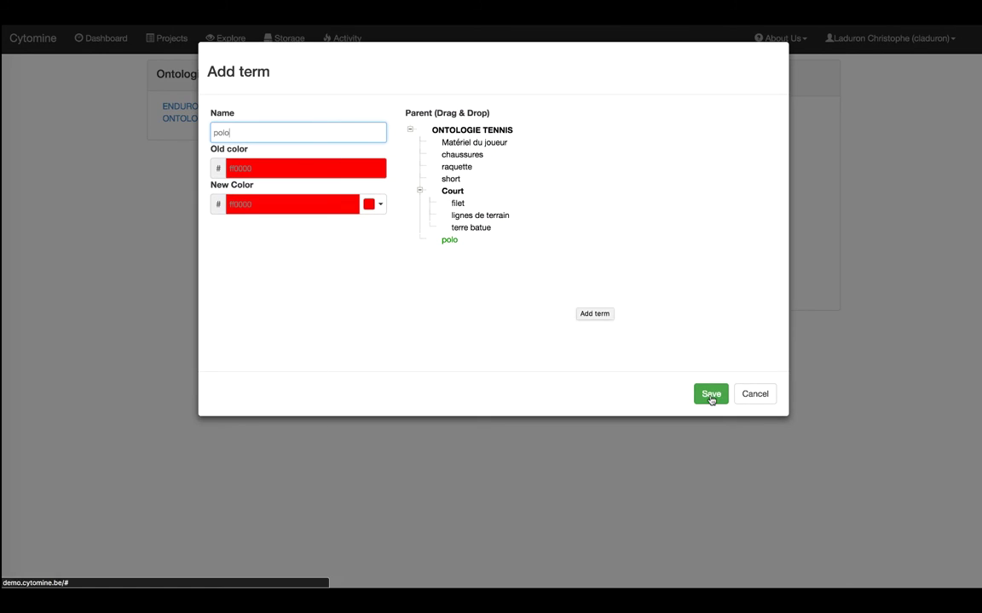
pyautogui.click(710, 395)
# Make the terms "chaussures" and "polo" children of "Matériel du joueur", saving each change
pyautogui.click(497, 114)
pyautogui.click(483, 150)
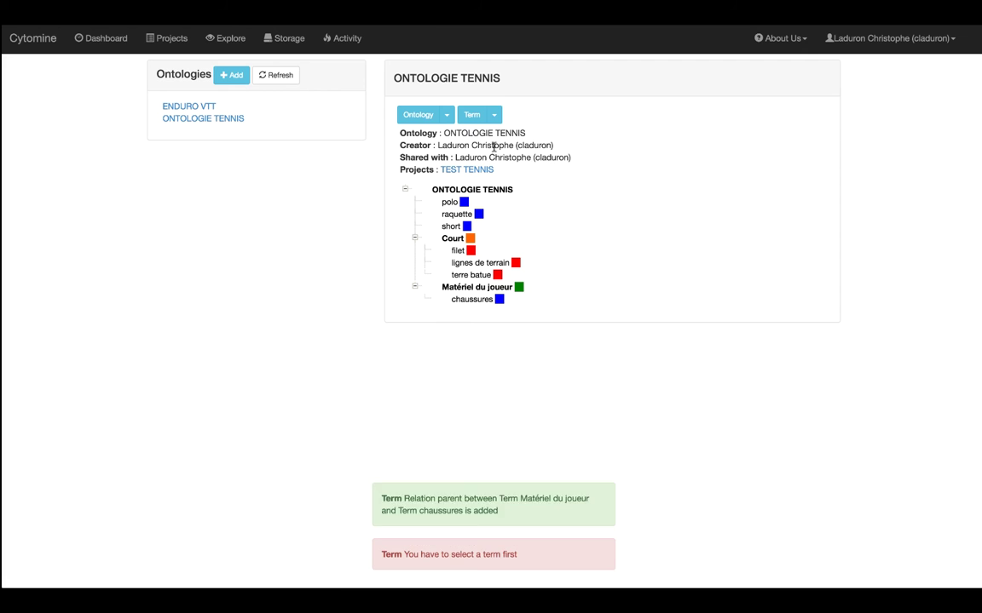
pyautogui.click(494, 115)
pyautogui.click(478, 152)
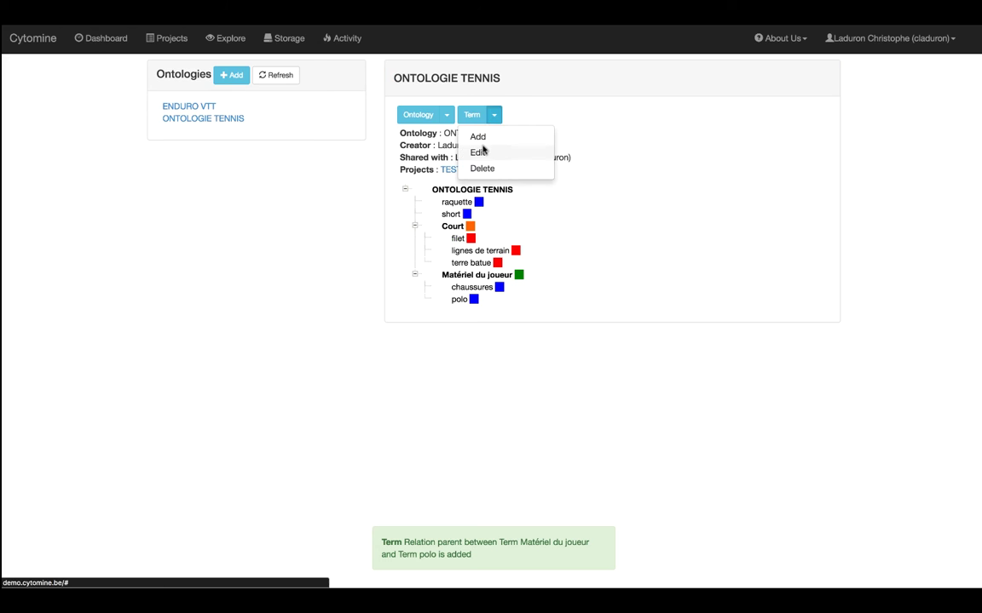
# Make the terms "raquette" and "short" children of "Matériel du joueur", saving each change
pyautogui.click(479, 152)
pyautogui.moveTo(457, 142); pyautogui.dragTo(460, 245)
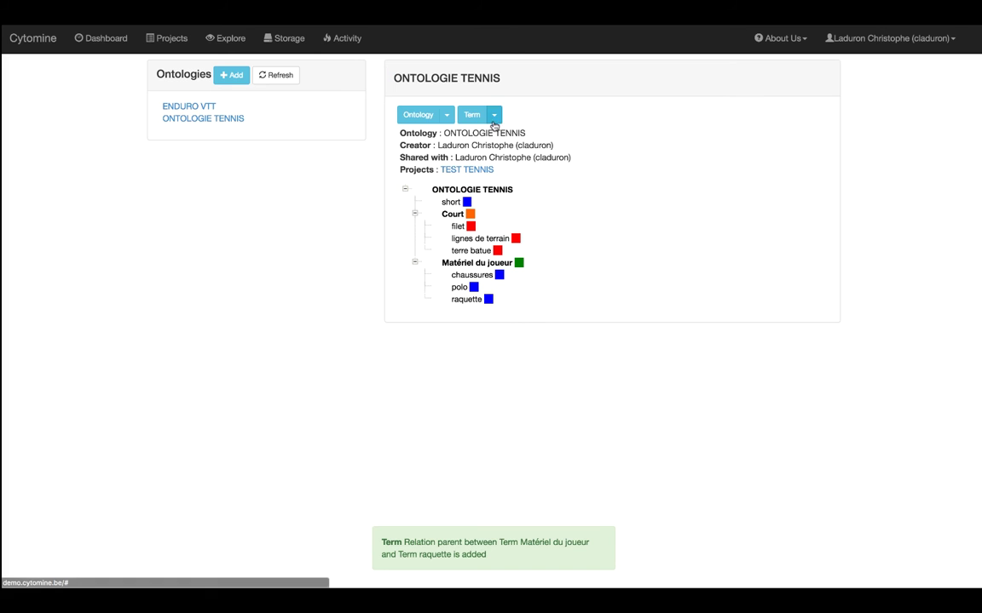
pyautogui.click(494, 117)
pyautogui.click(478, 151)
pyautogui.moveTo(449, 143); pyautogui.dragTo(467, 193)
pyautogui.click(711, 394)
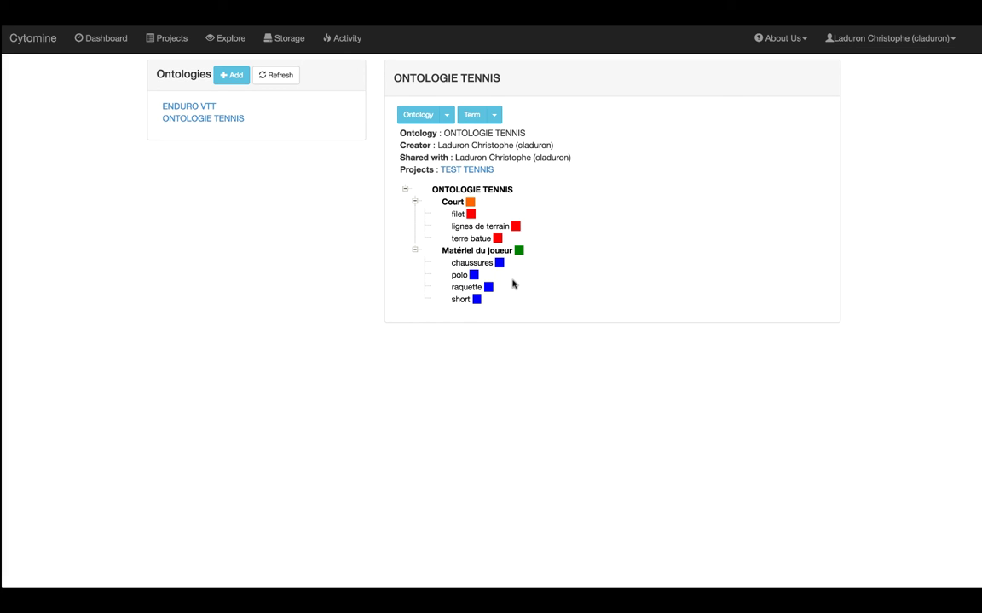
# Try to reorder "lignes de terrain" below "terre batue" under "Court" by editing the term
pyautogui.click(495, 115)
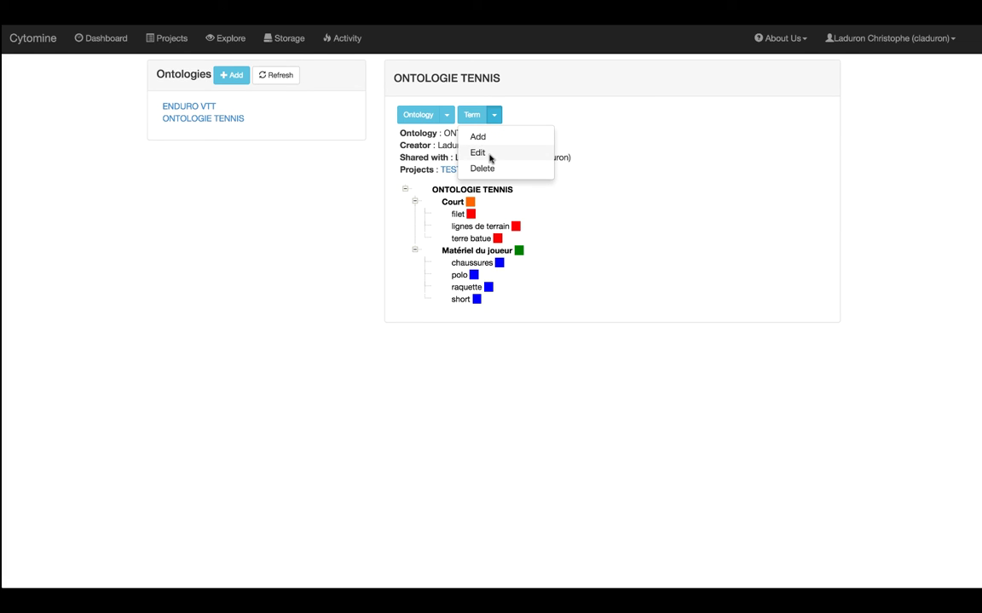
pyautogui.click(535, 211)
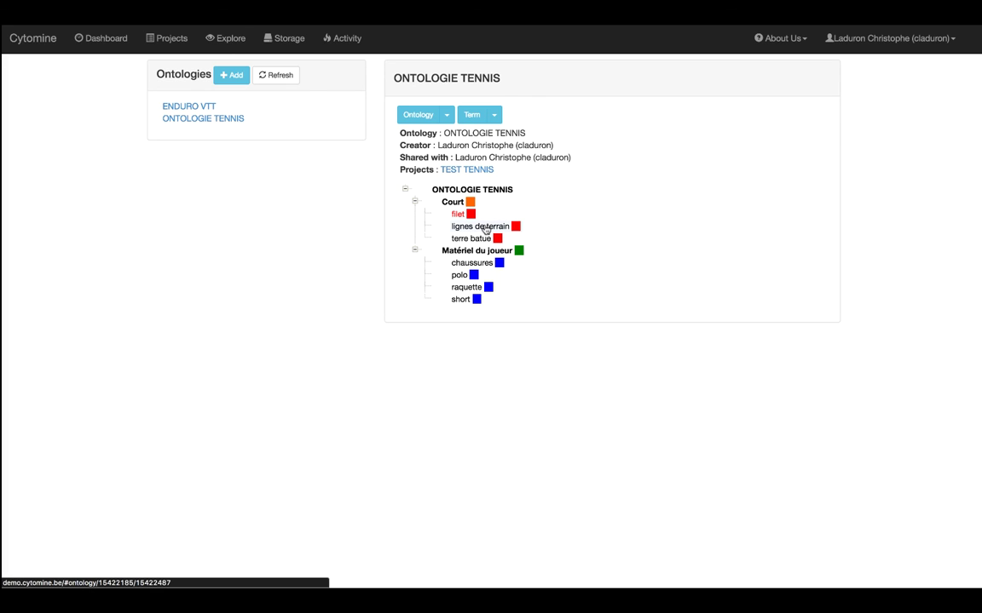
pyautogui.click(486, 228)
pyautogui.click(494, 114)
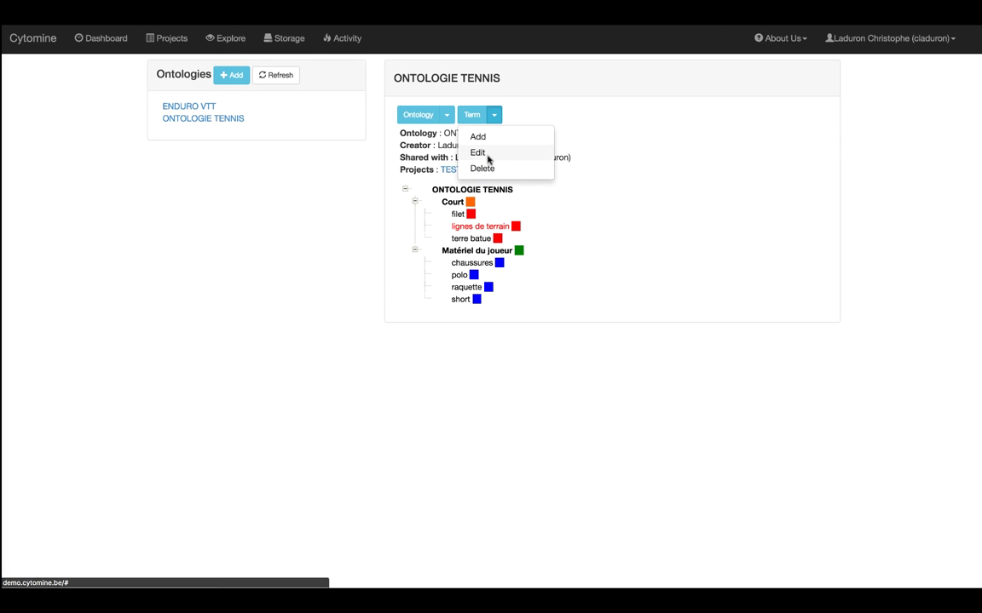
pyautogui.click(478, 154)
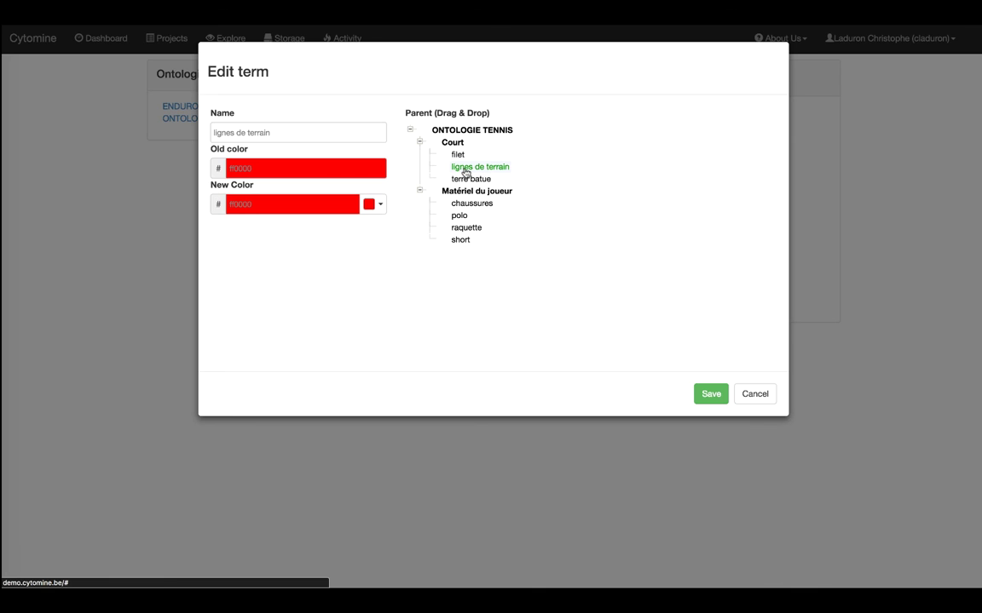
pyautogui.moveTo(464, 167); pyautogui.dragTo(475, 185)
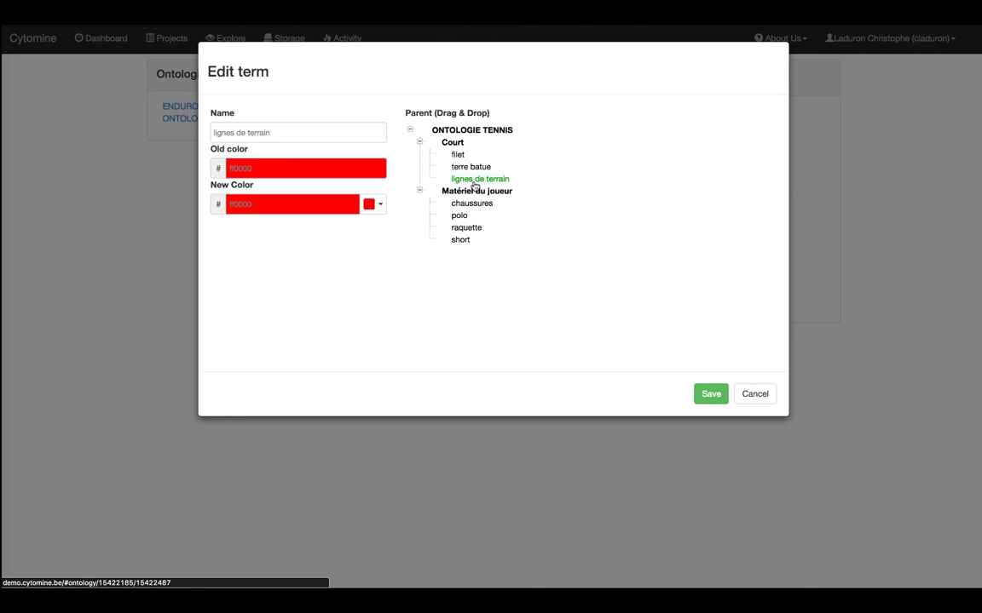
pyautogui.click(319, 134)
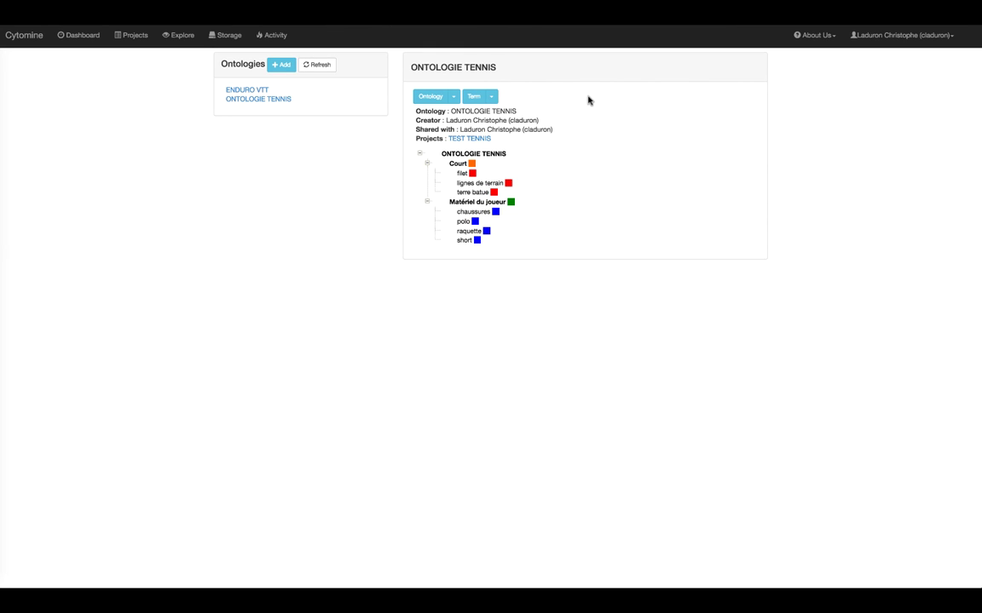
# Create a new term named "Lacets" and place it under "chaussures" in the parent hierarchy
pyautogui.click(491, 102)
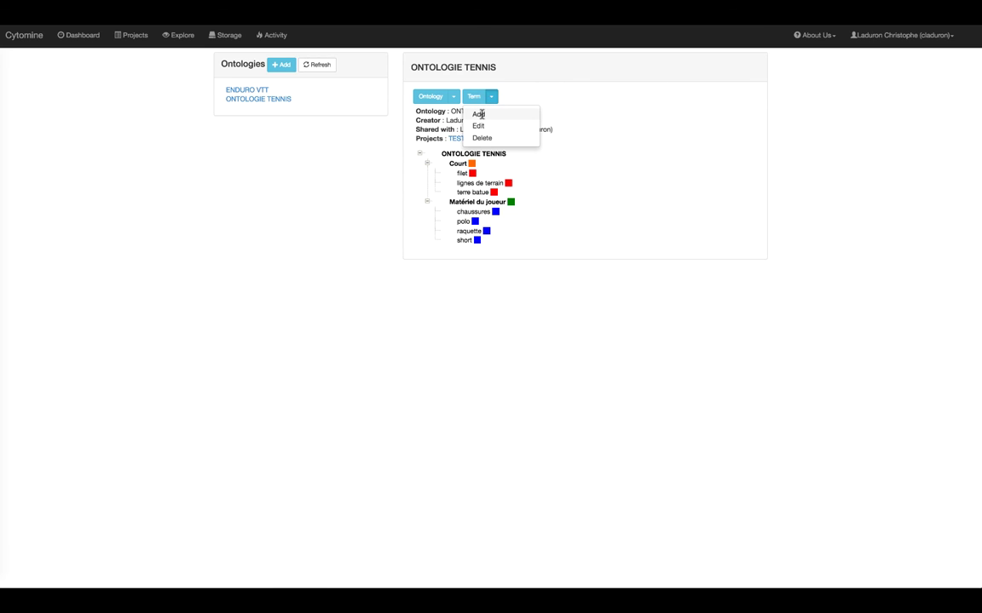
pyautogui.click(479, 114)
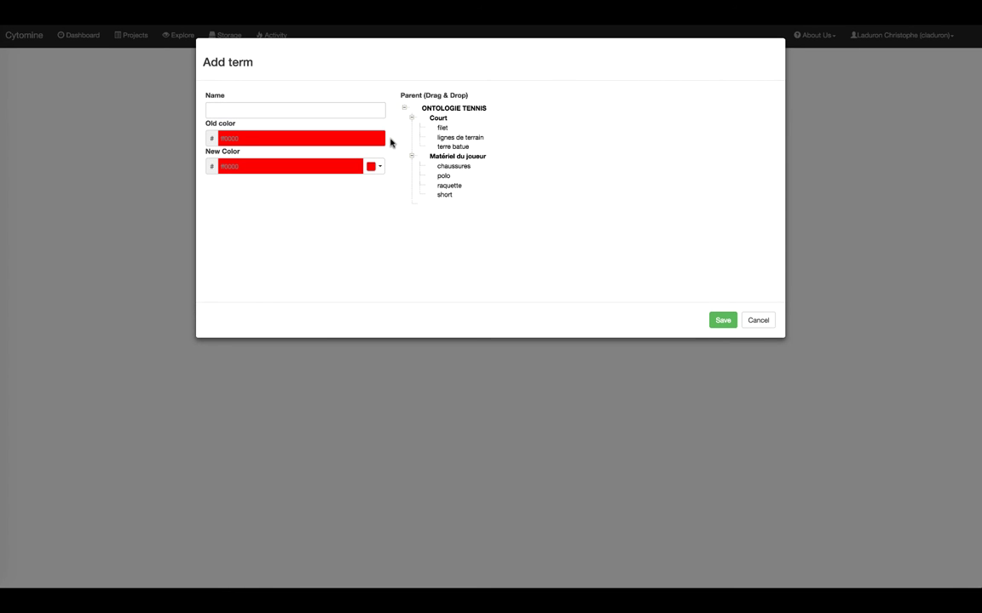
pyautogui.click(354, 112)
pyautogui.write('La')
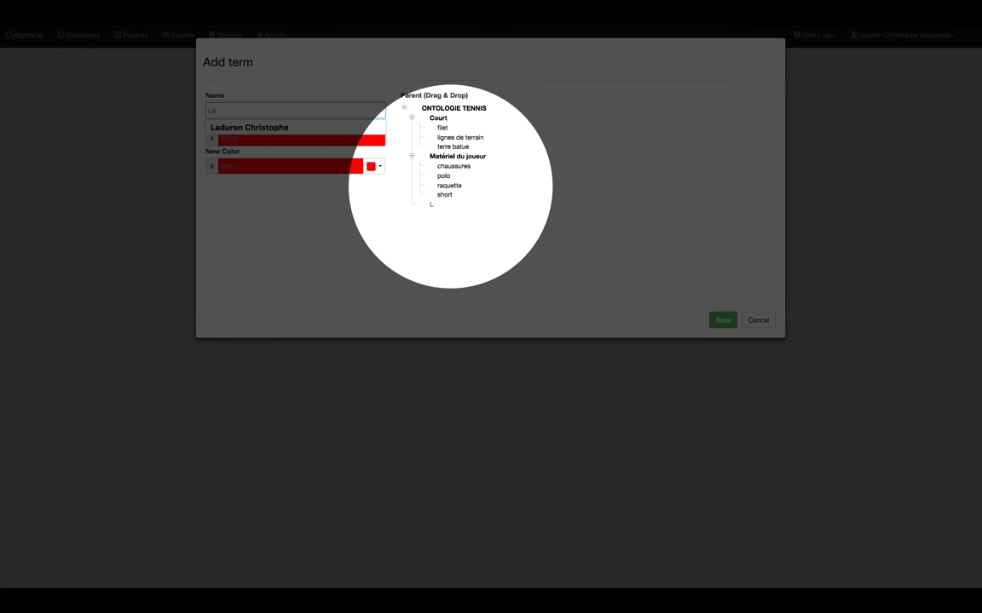
pyautogui.write('cets')
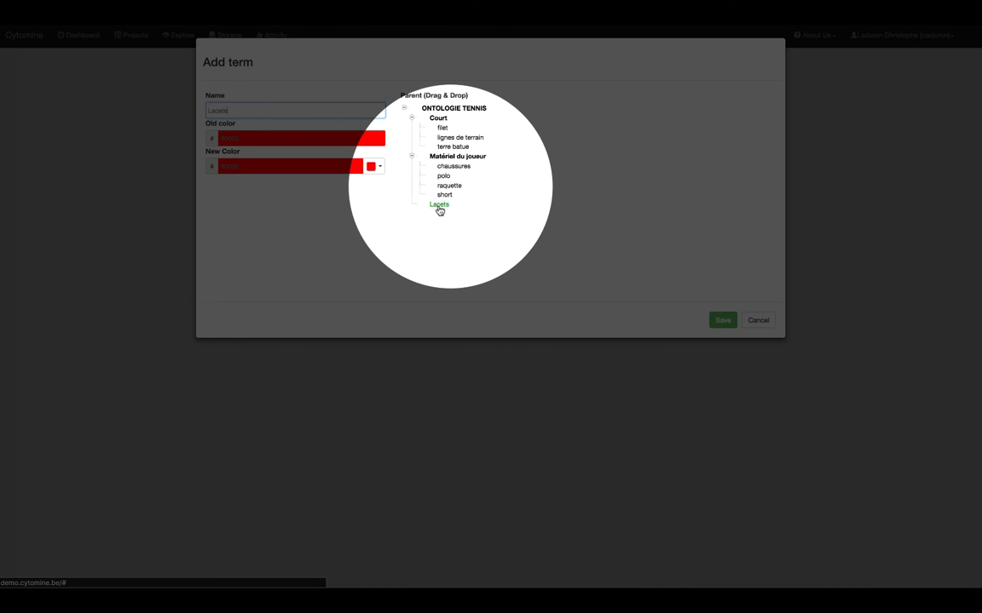
pyautogui.moveTo(440, 211)
pyautogui.mouseDown()
pyautogui.moveTo(462, 204)
pyautogui.moveTo(473, 169)
pyautogui.moveTo(482, 170)
pyautogui.mouseUp()
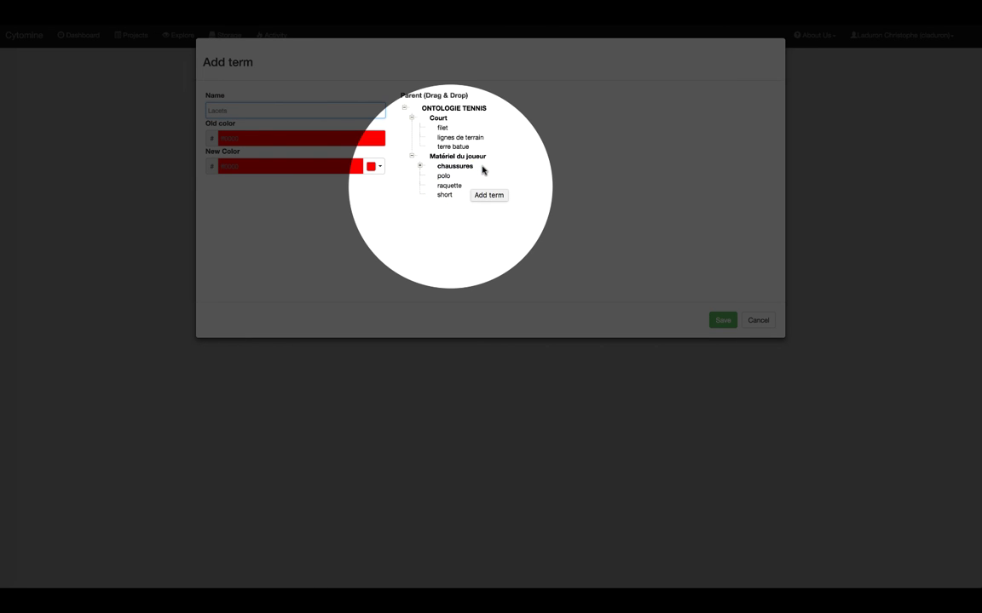
pyautogui.click(420, 166)
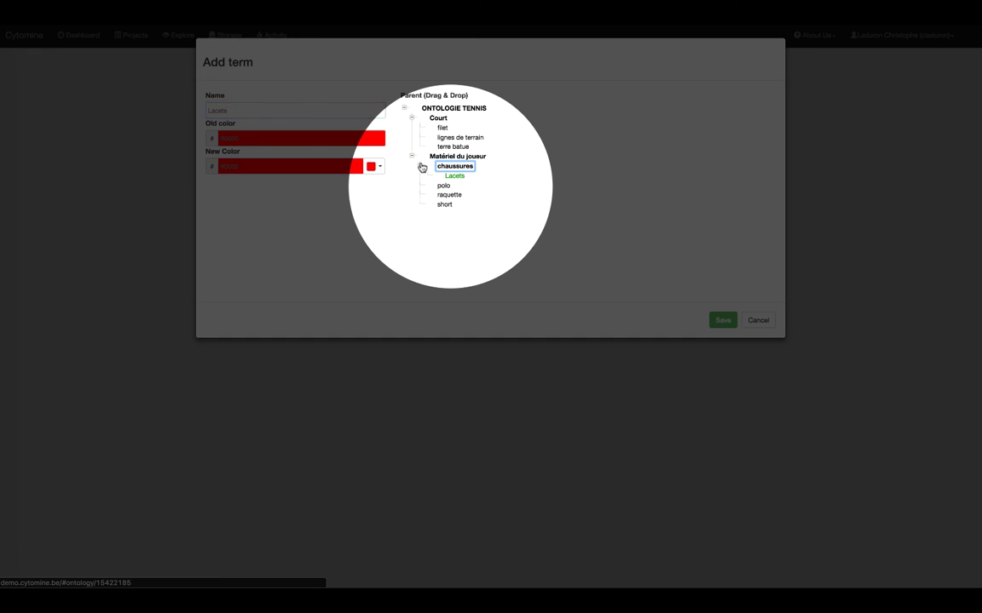